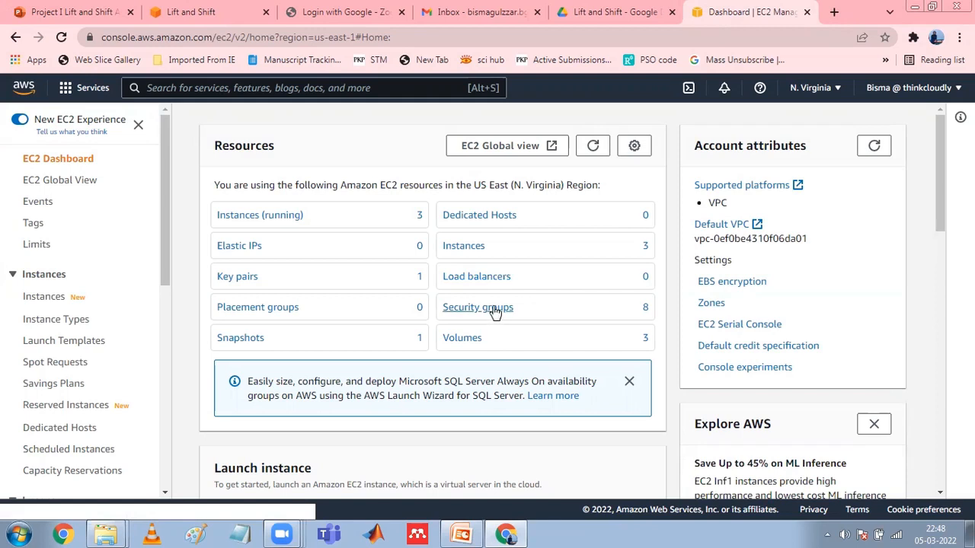
# From the EC2 security groups list, start a new security group and name it vprofile_elb_sg
pyautogui.click(493, 308)
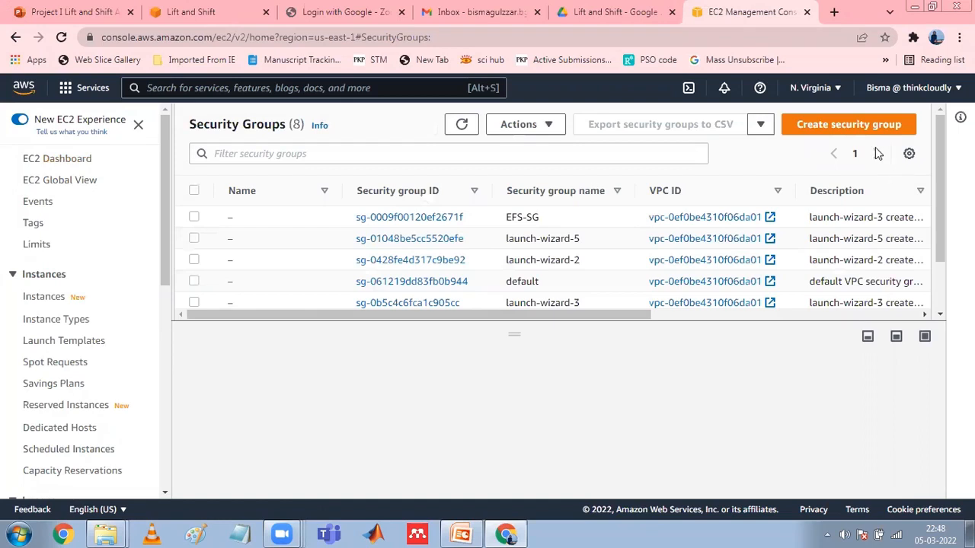
pyautogui.click(858, 128)
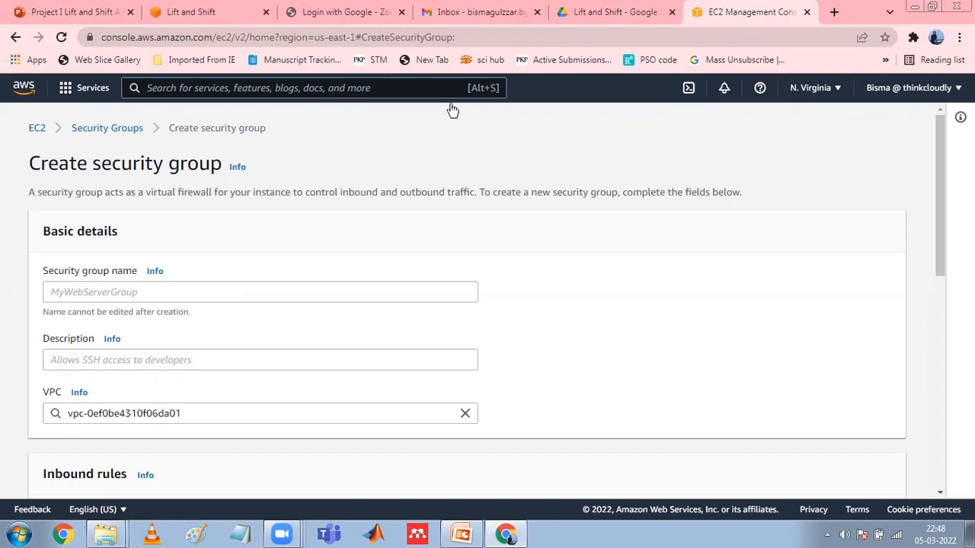
pyautogui.click(155, 299)
pyautogui.write('vprofile')
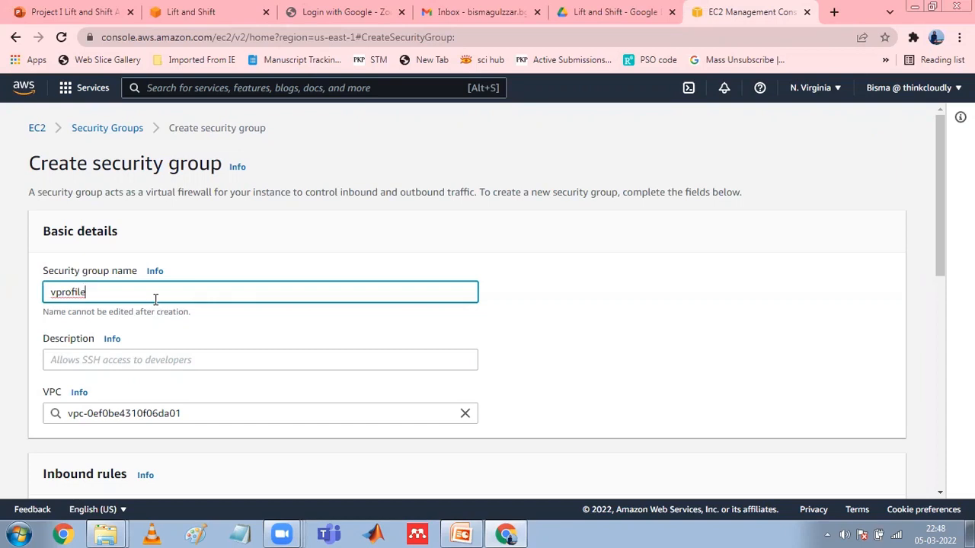
pyautogui.write('_elb_sg')
# Describe the new security group as "security group"
pyautogui.click(124, 359)
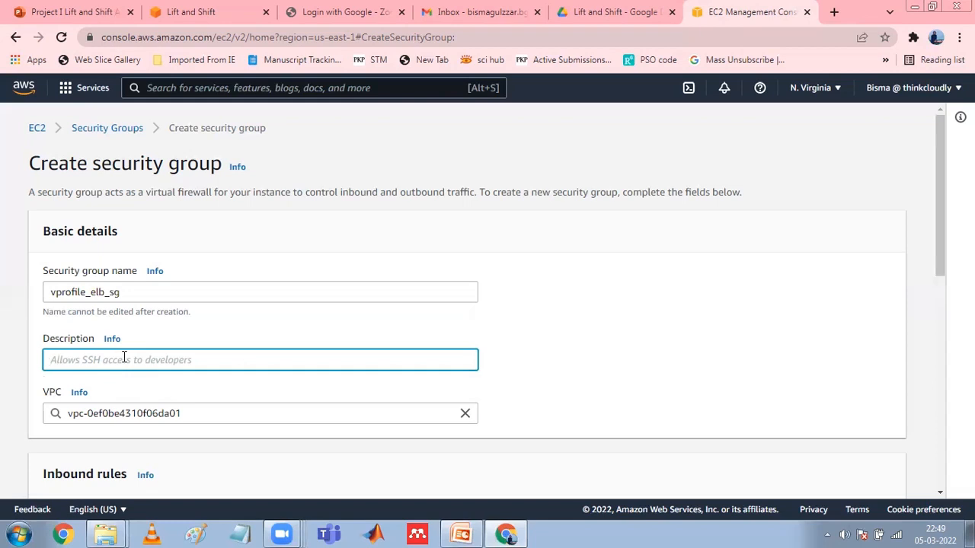
pyautogui.write('secur')
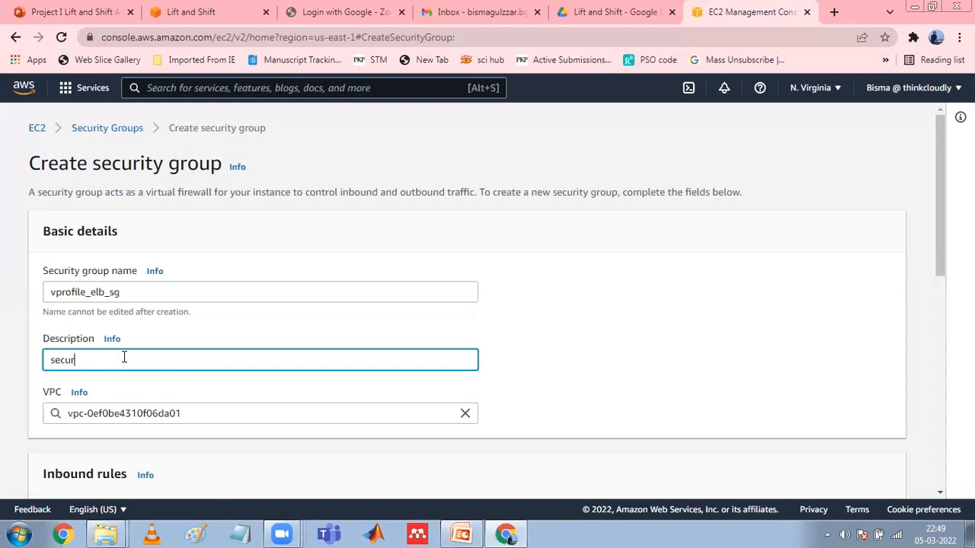
pyautogui.write('ity ')
pyautogui.write('gropu')
pyautogui.write('s')
pyautogui.press('BackSpace')
pyautogui.press('BackSpace')
pyautogui.press('BackSpace')
pyautogui.write('up')
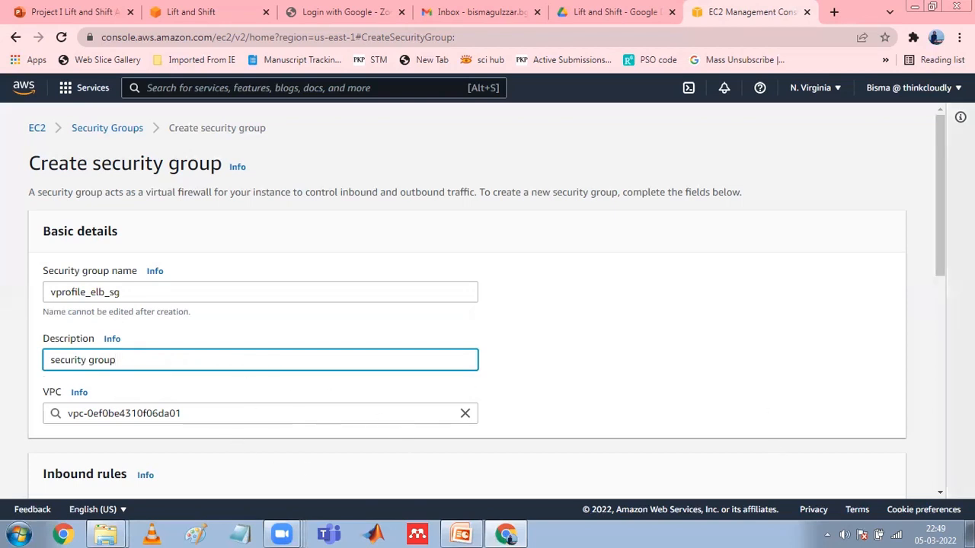
# Add an inbound rule of type HTTP with the source Anywhere-IPv4
pyautogui.moveTo(939, 265); pyautogui.dragTo(939, 319)
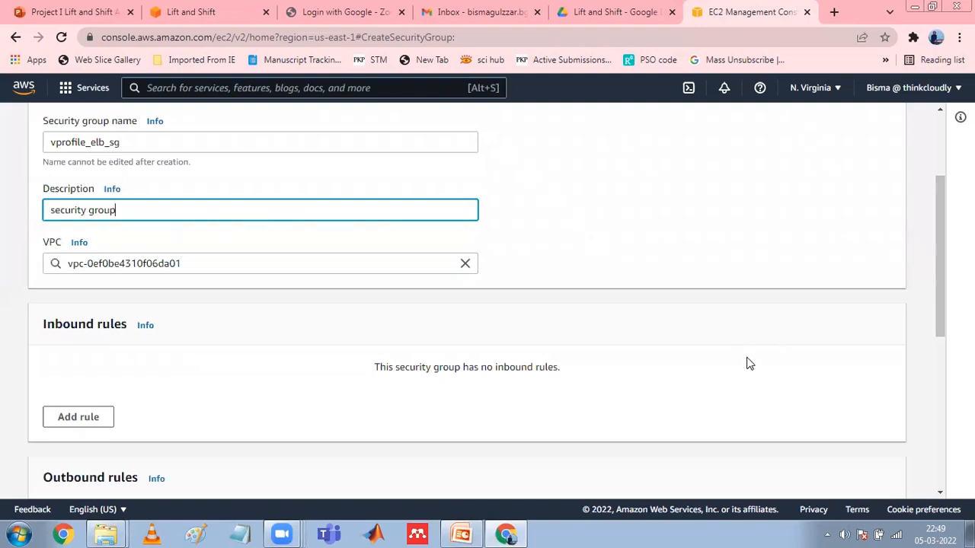
pyautogui.click(79, 418)
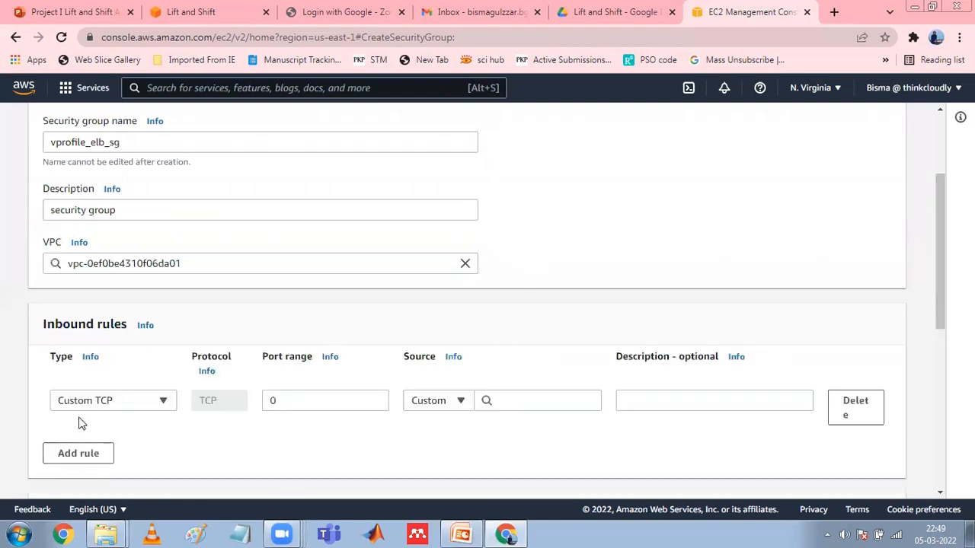
pyautogui.click(140, 411)
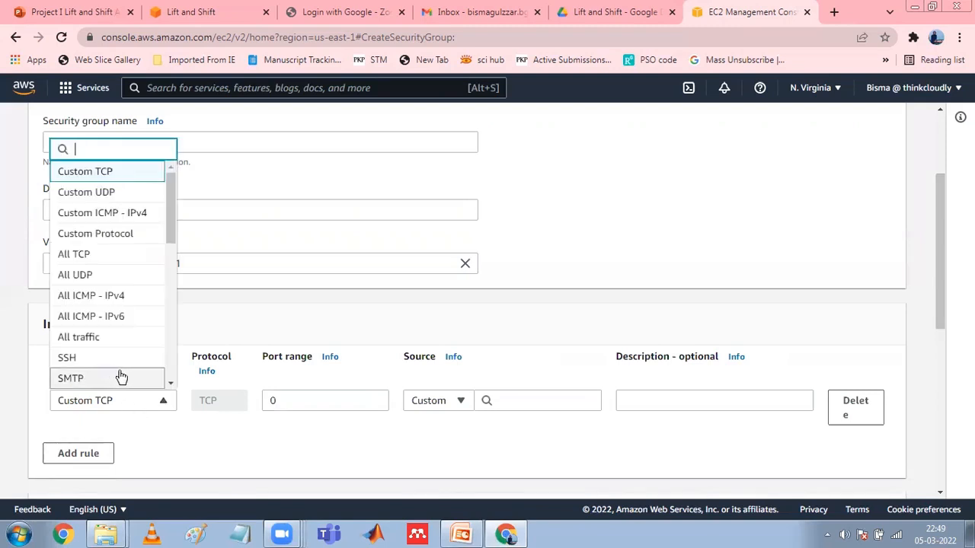
pyautogui.moveTo(170, 233); pyautogui.dragTo(171, 282)
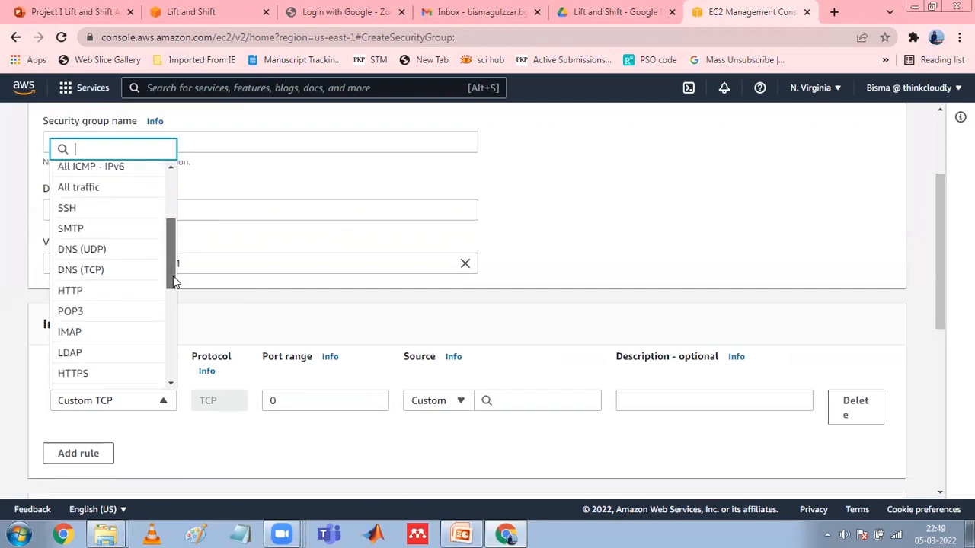
pyautogui.click(94, 299)
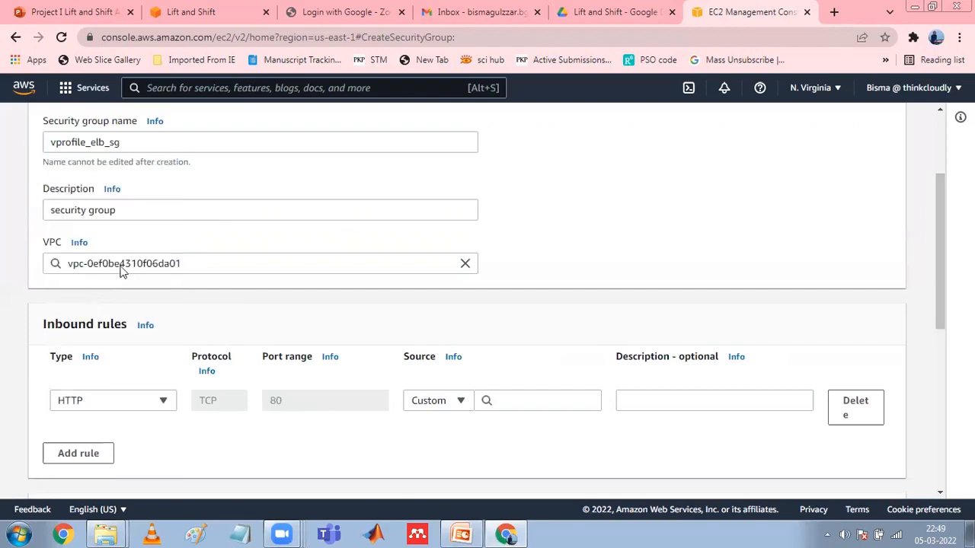
pyautogui.click(453, 407)
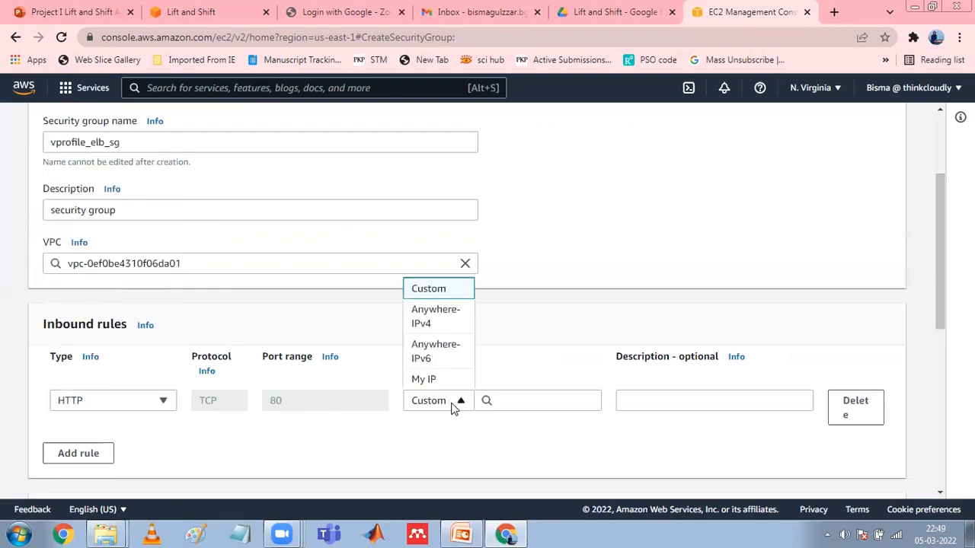
pyautogui.click(453, 327)
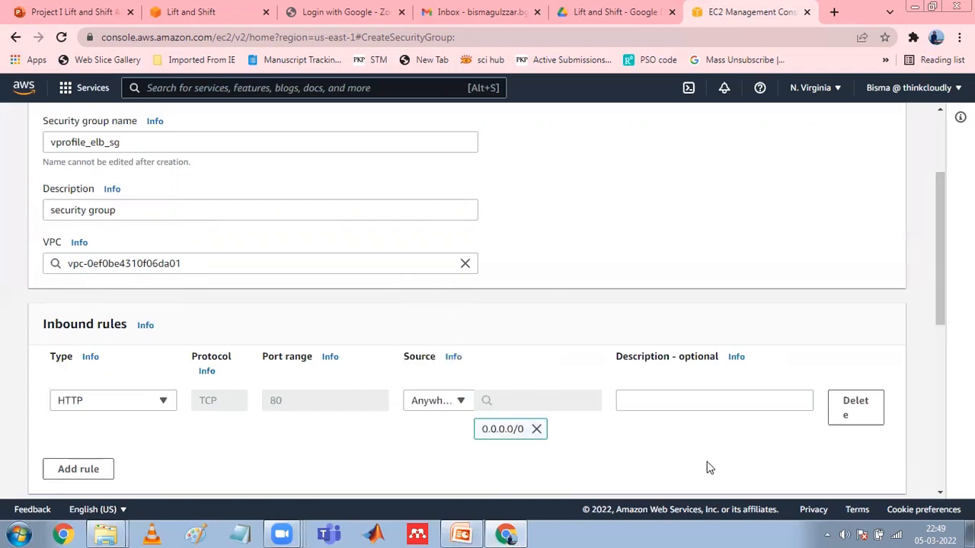
# Add a second inbound rule of type HTTPS with the source Anywhere-IPv4
pyautogui.click(75, 469)
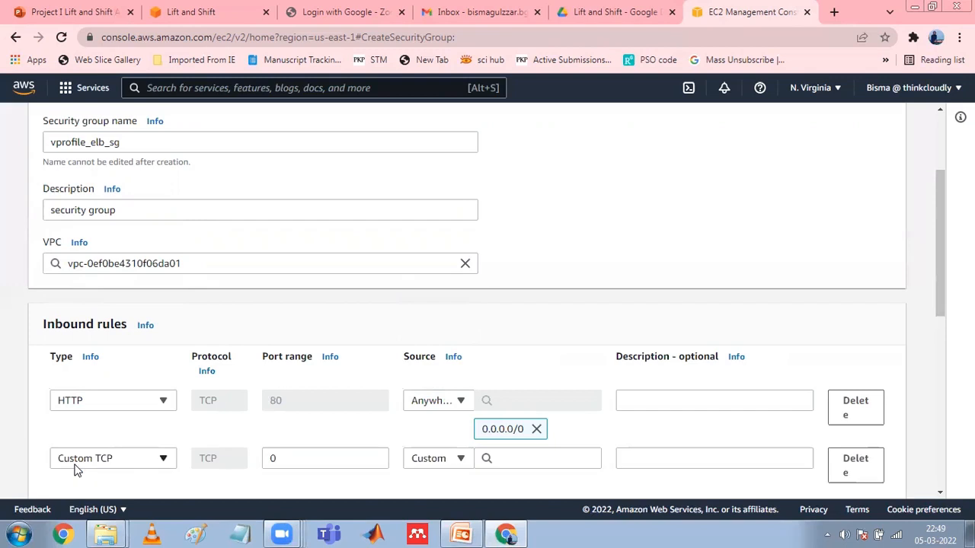
pyautogui.click(99, 461)
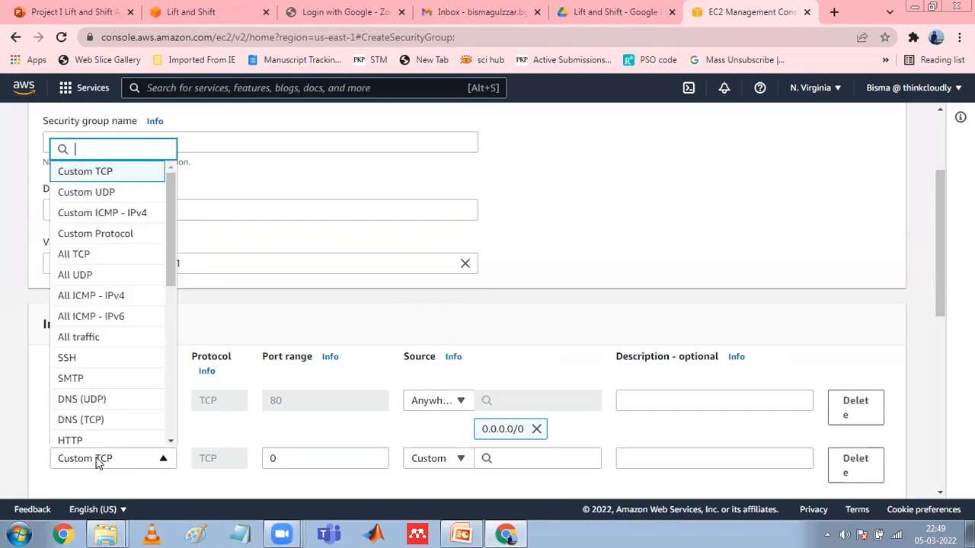
pyautogui.click(170, 445)
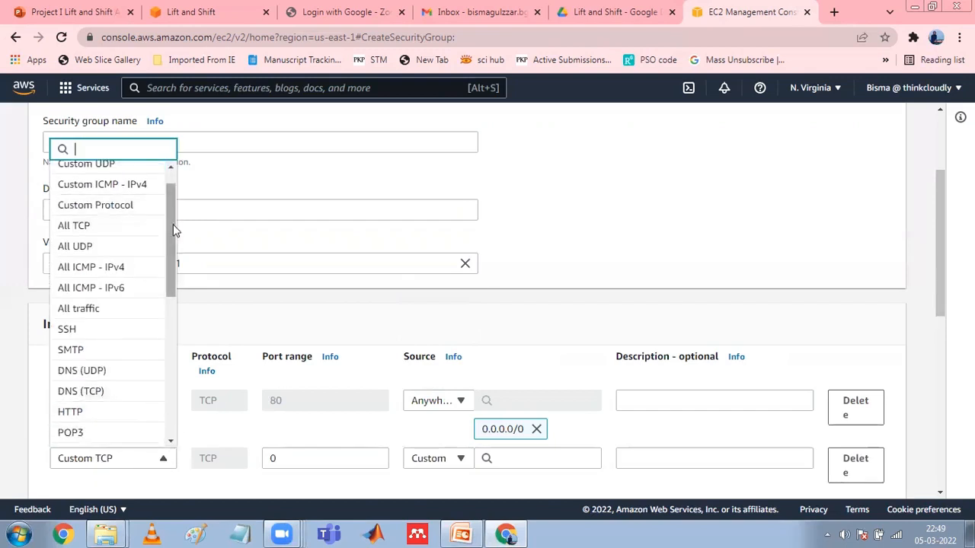
pyautogui.moveTo(170, 245); pyautogui.dragTo(169, 318)
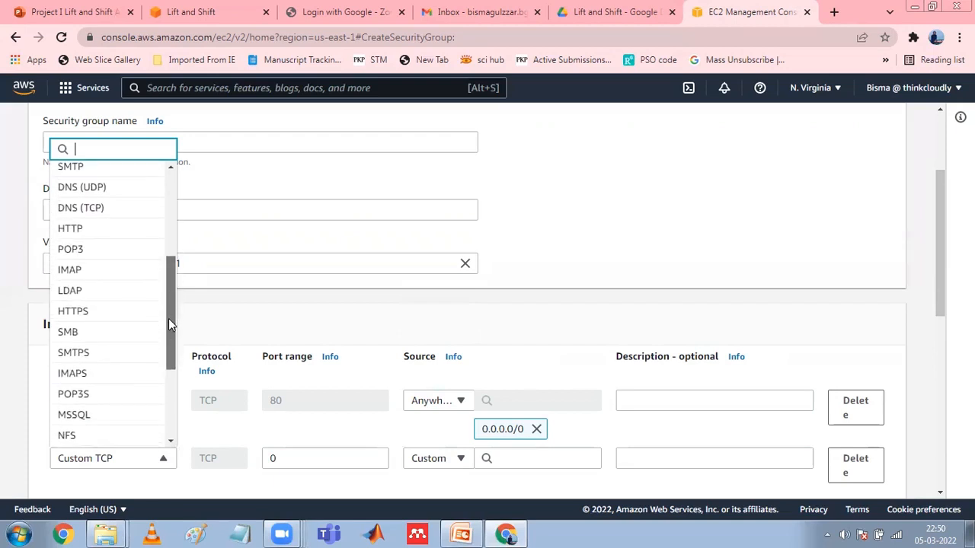
pyautogui.click(88, 314)
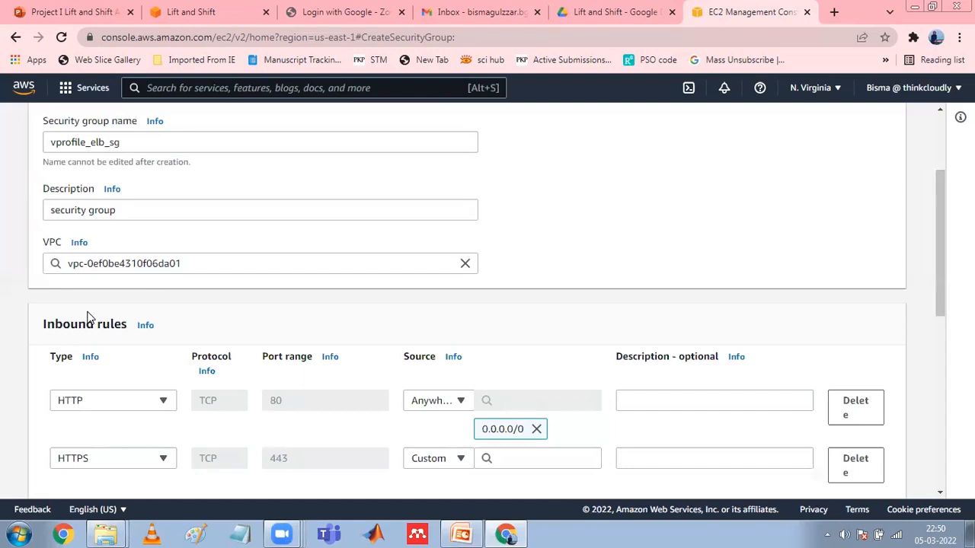
pyautogui.click(462, 460)
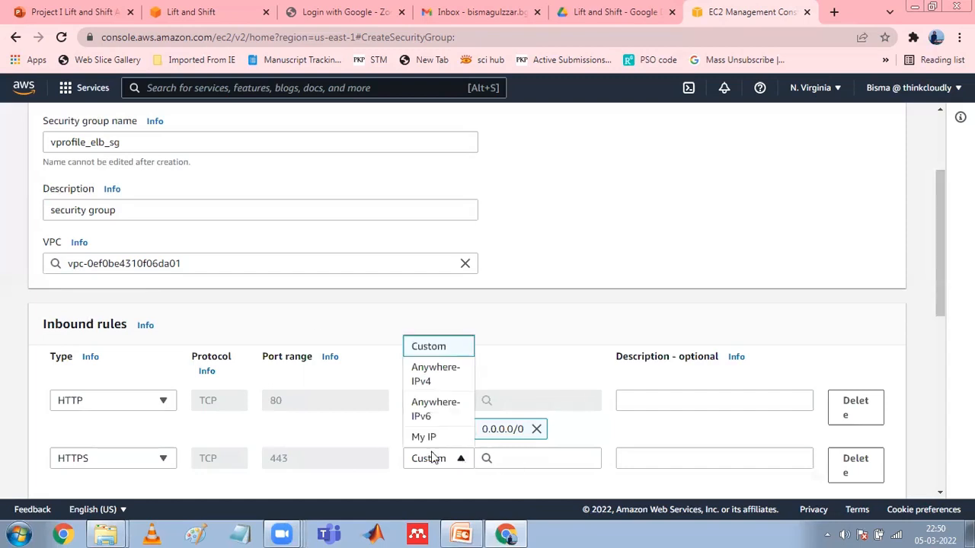
pyautogui.click(440, 374)
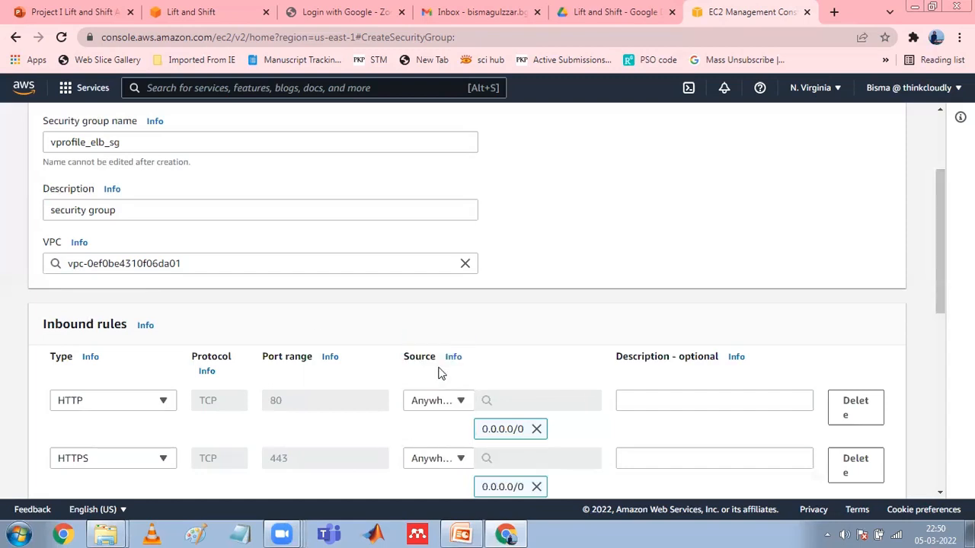
pyautogui.moveTo(944, 282); pyautogui.dragTo(937, 392)
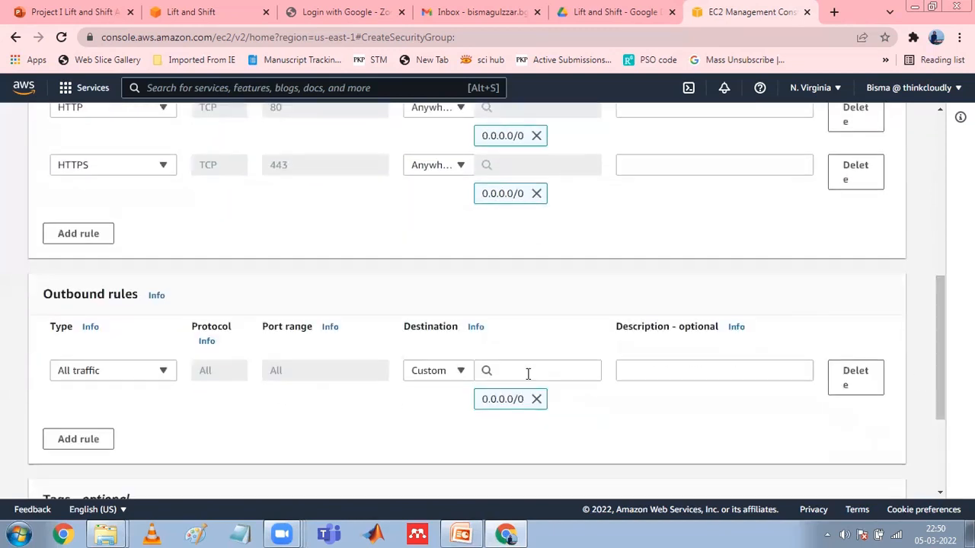
pyautogui.click(63, 239)
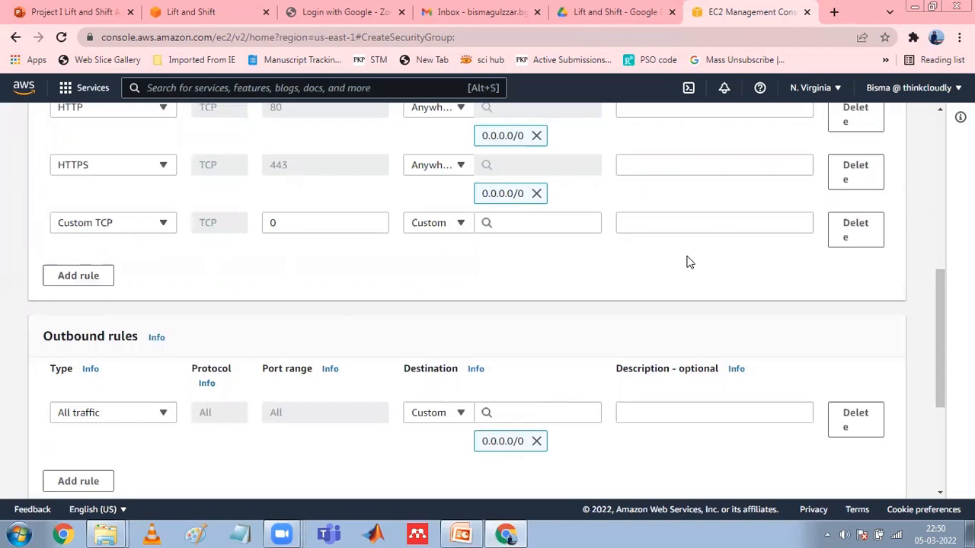
pyautogui.click(848, 232)
# Create the vprofile_elb_sg security group and review its inbound rules
pyautogui.moveTo(937, 352); pyautogui.dragTo(936, 466)
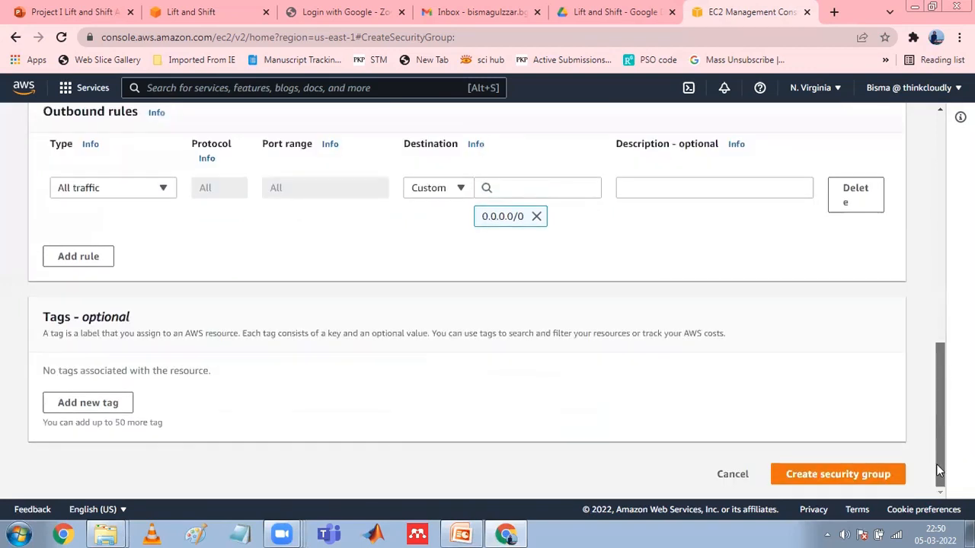
pyautogui.click(824, 476)
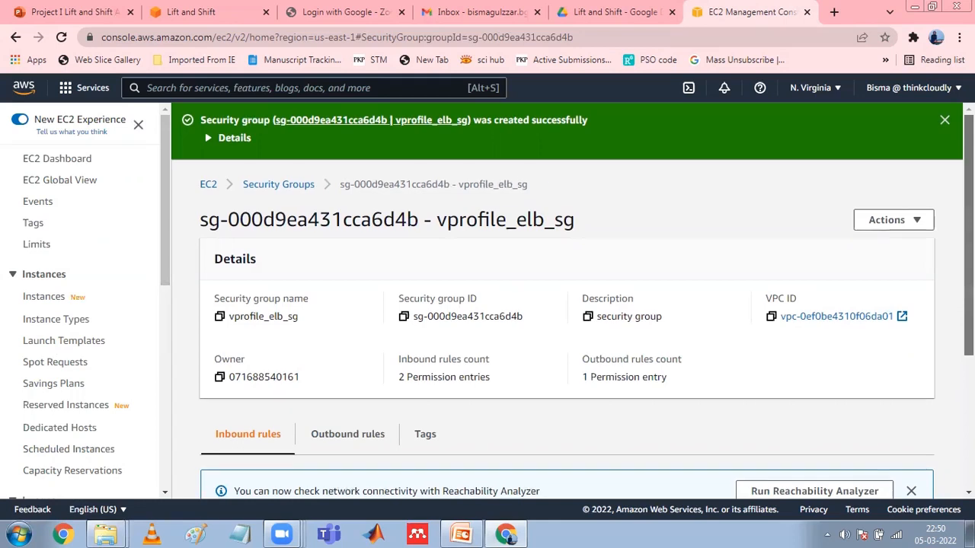
pyautogui.scroll(-3, 566, 305)
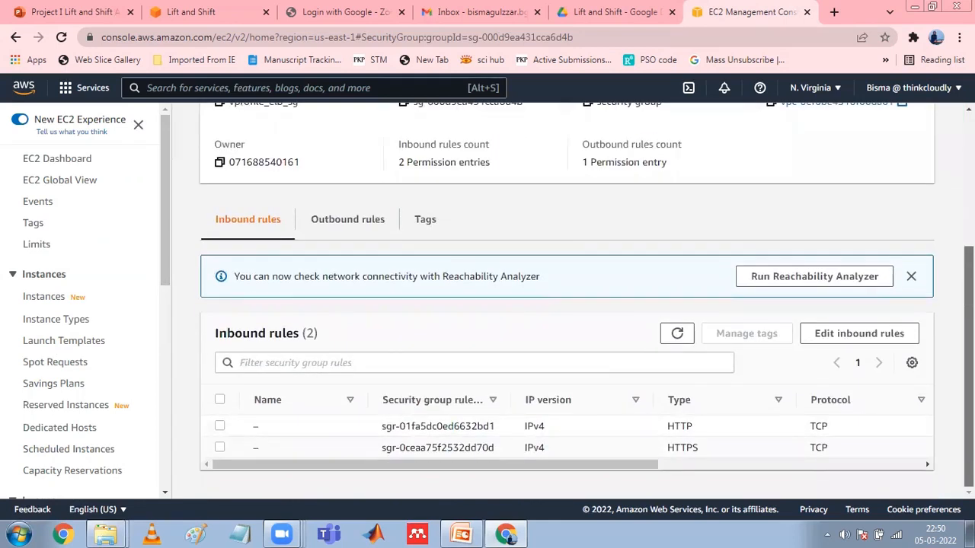
pyautogui.scroll(3, 566, 304)
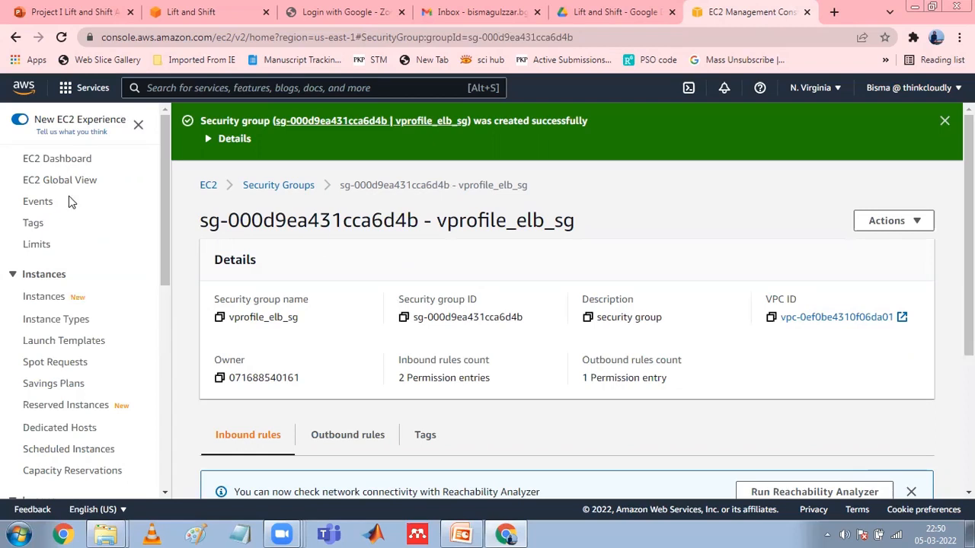
# Return to the security groups list and start another security group named vprofile-app-sg
pyautogui.click(44, 297)
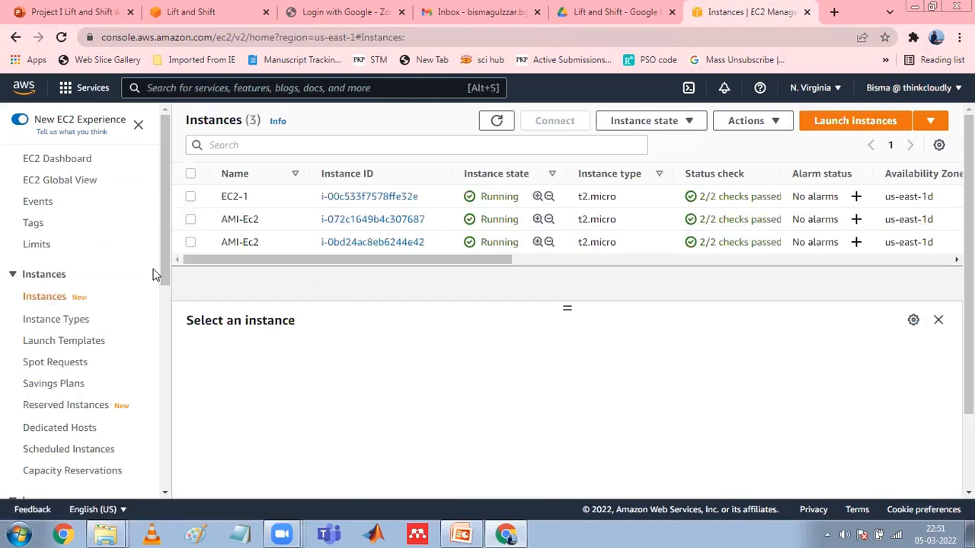
pyautogui.scroll(-5, 159, 304)
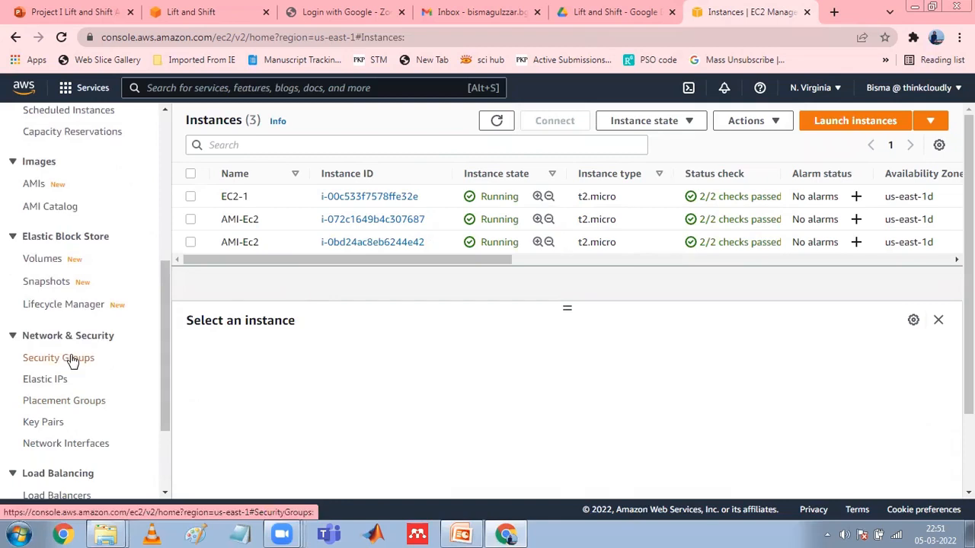
pyautogui.click(72, 361)
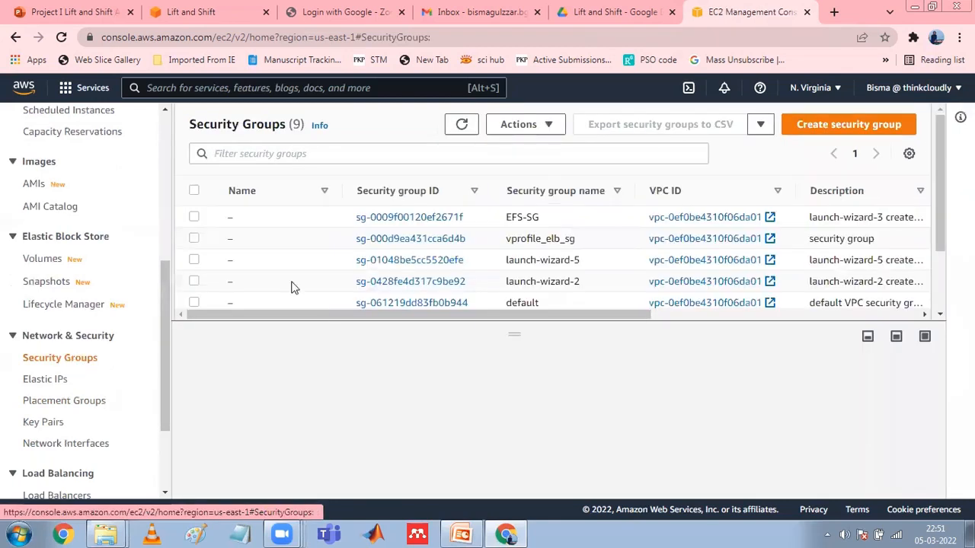
pyautogui.click(853, 124)
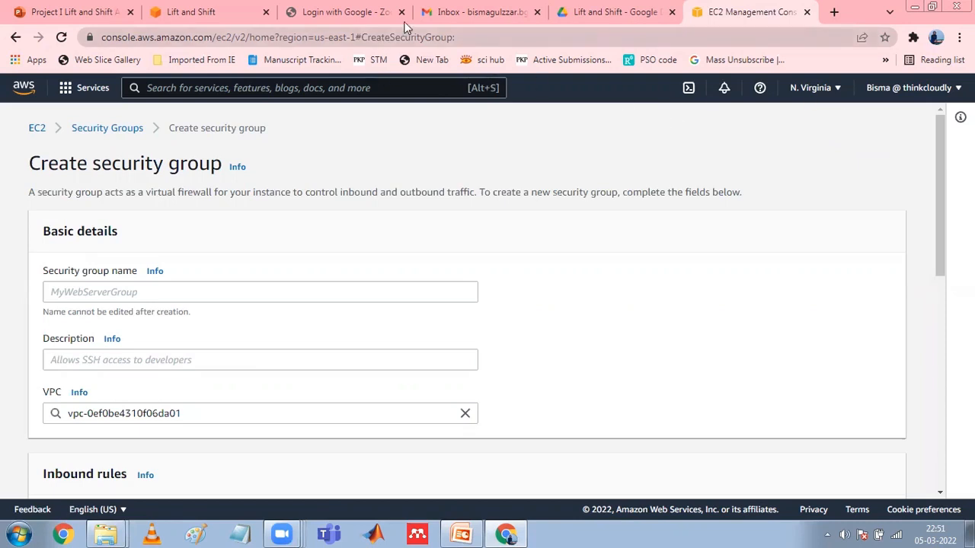
pyautogui.click(218, 294)
pyautogui.write('s')
pyautogui.press('BackSpace')
pyautogui.write('vprofile')
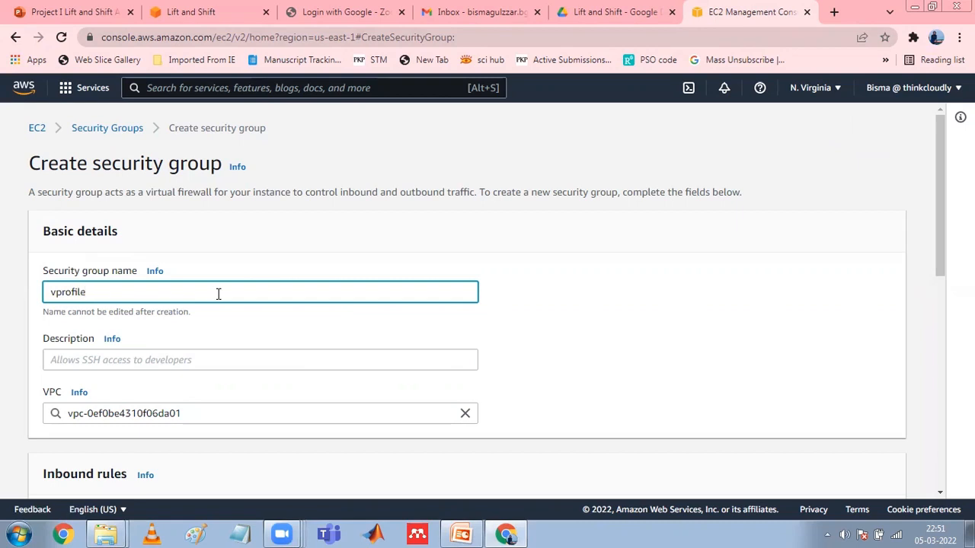
pyautogui.write('-app-sg')
# Describe the security group as "security group for TOMCAT instance"
pyautogui.click(120, 363)
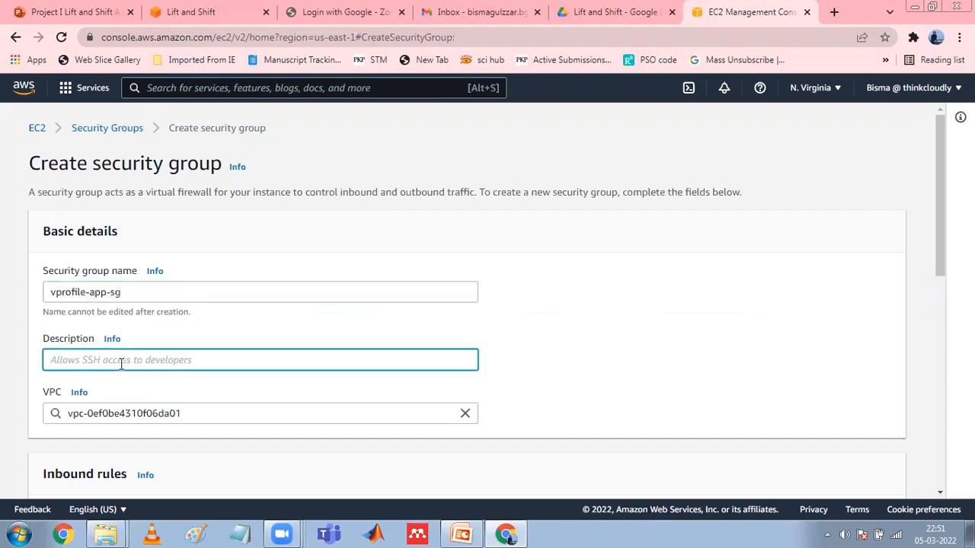
pyautogui.write('security ')
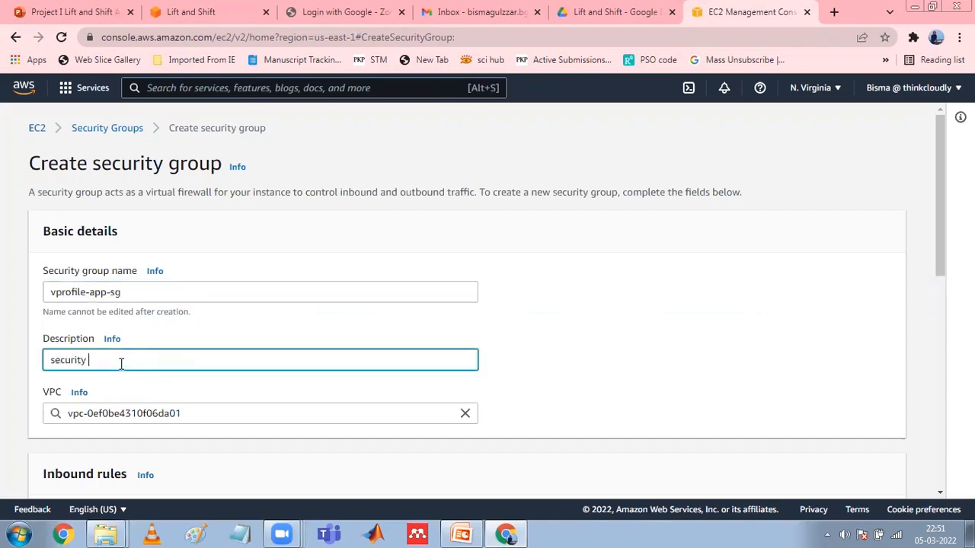
pyautogui.write('grou')
pyautogui.write('p for TOMCAT instance')
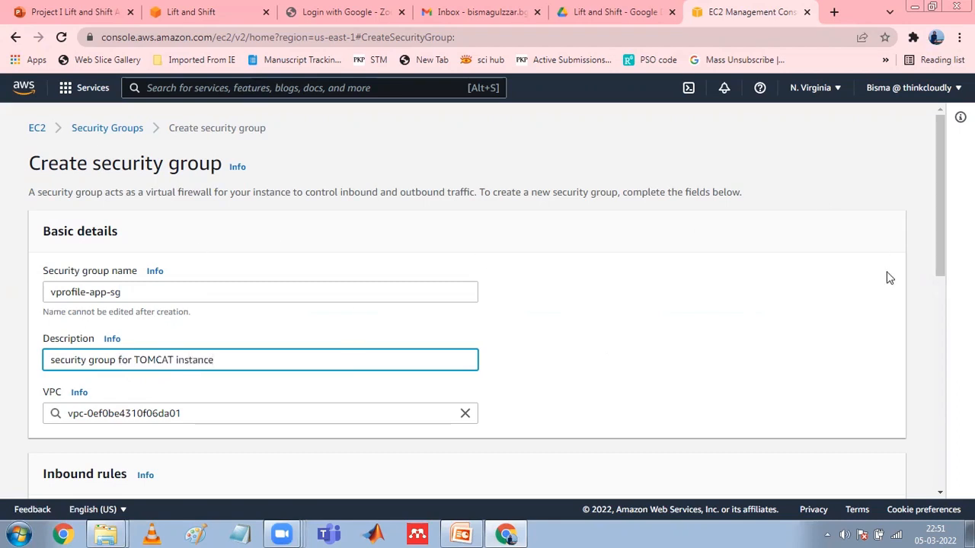
# Add a Custom TCP inbound rule for port 8080 to the new security group
pyautogui.moveTo(945, 246); pyautogui.dragTo(942, 342)
pyautogui.click(75, 332)
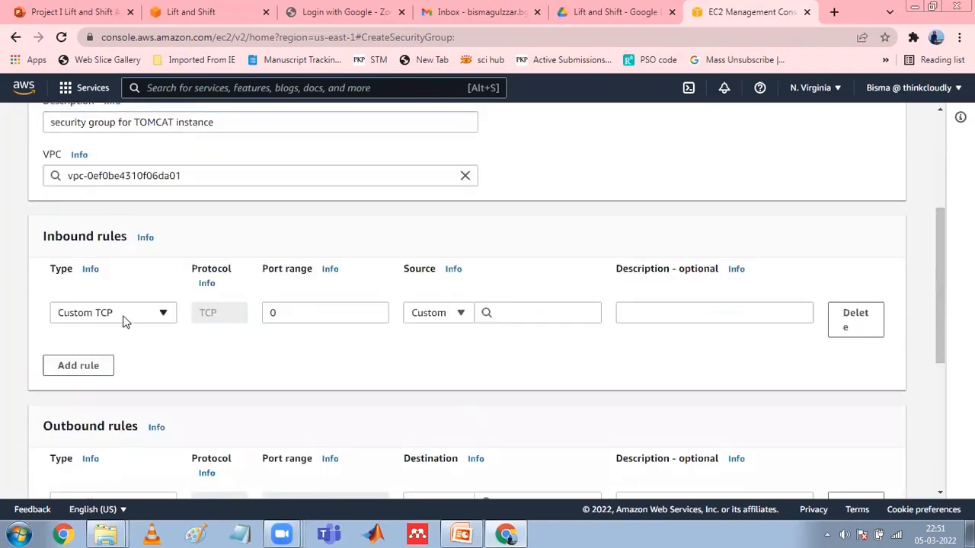
pyautogui.click(295, 320)
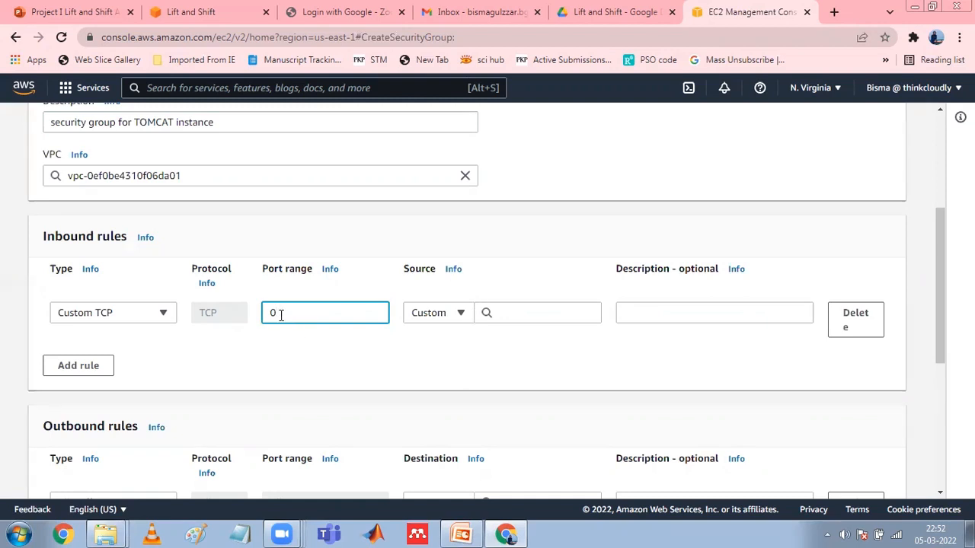
pyautogui.press('BackSpace')
pyautogui.write('8080')
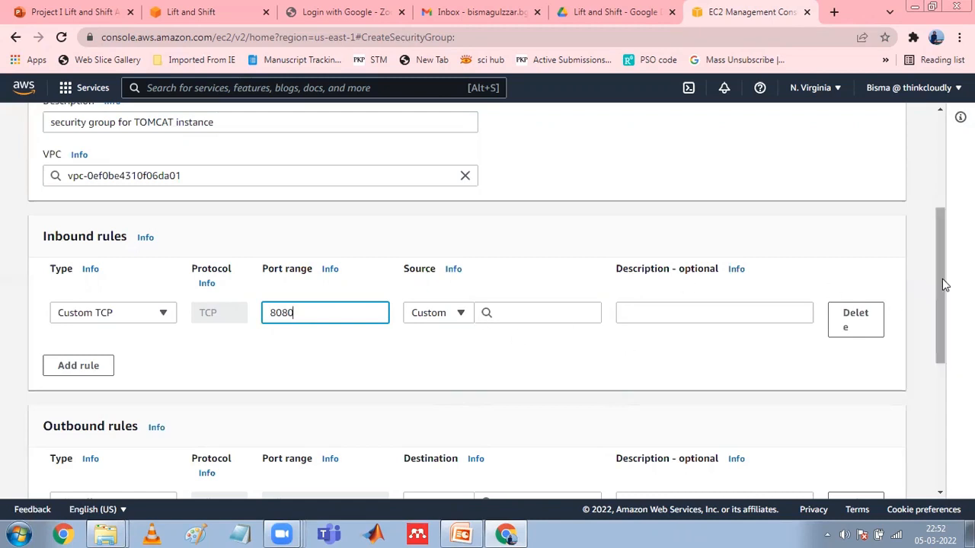
# Set the port 8080 rule's source to the EFS-SG security group and create the vprofile-app-sg security group
pyautogui.scroll(-4, 942, 279)
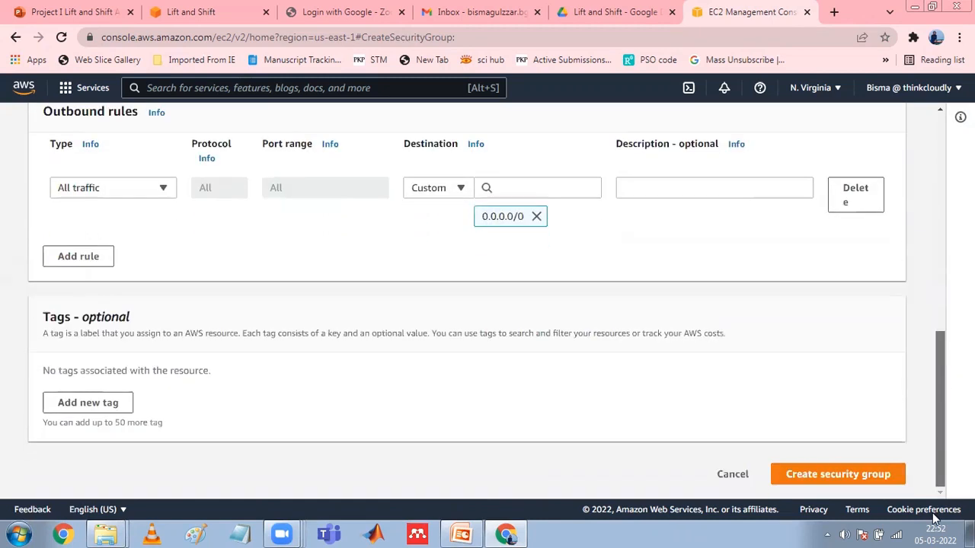
pyautogui.click(820, 475)
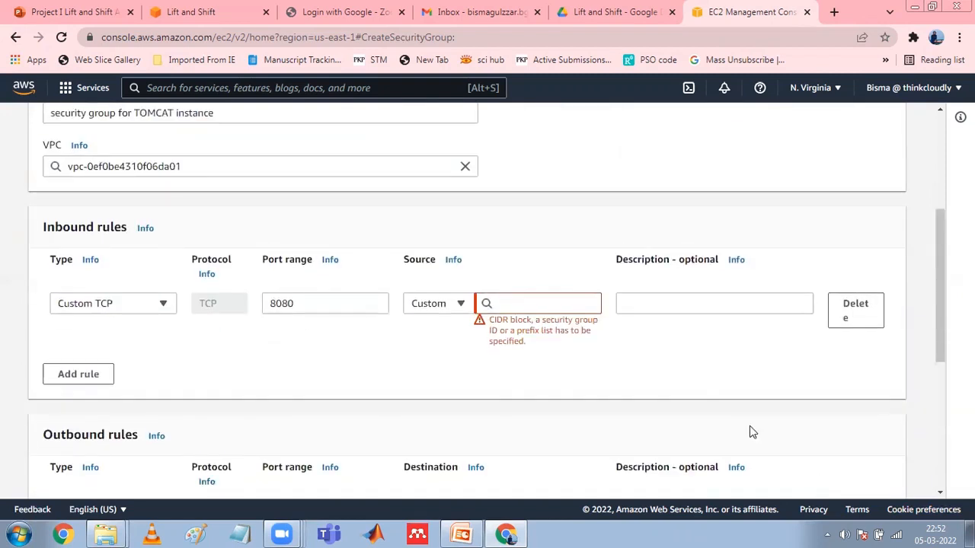
pyautogui.click(499, 304)
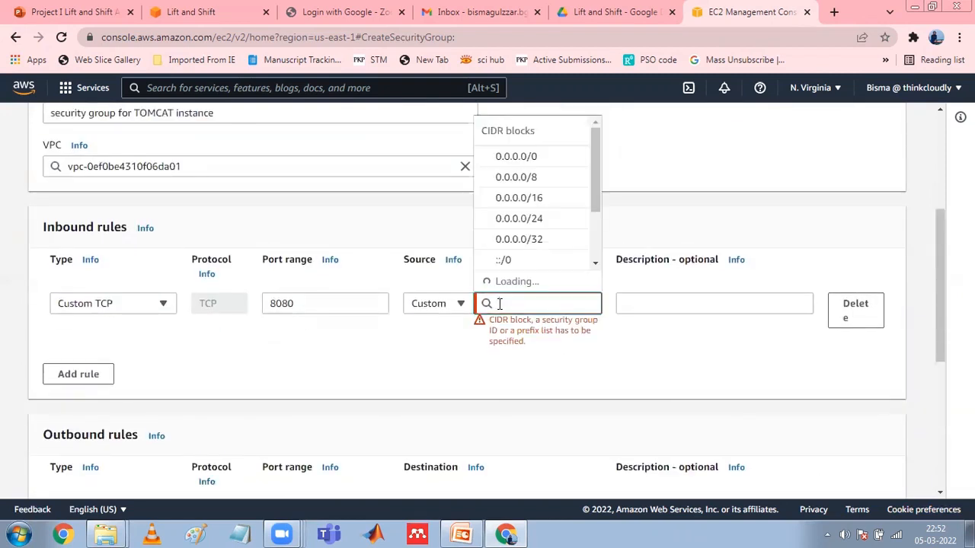
pyautogui.moveTo(596, 160); pyautogui.dragTo(598, 198)
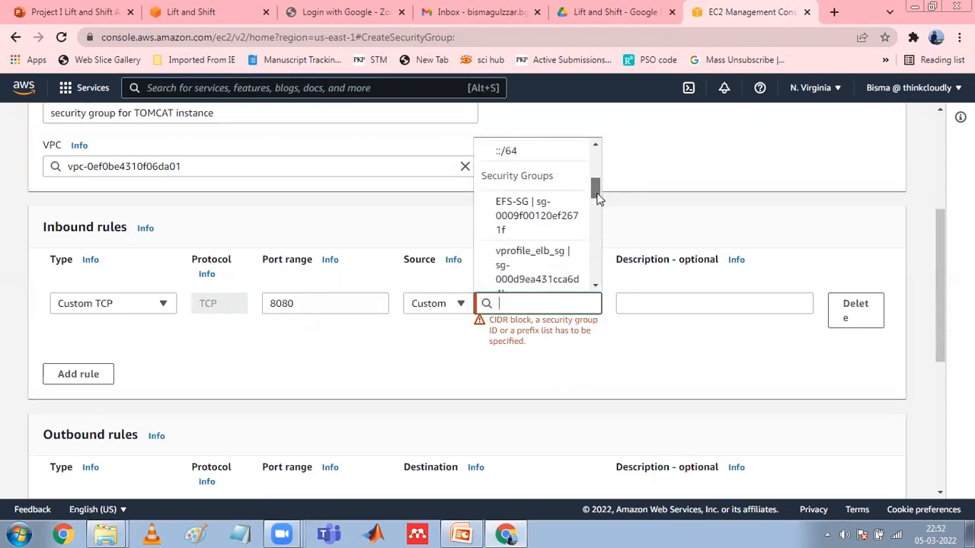
pyautogui.click(535, 204)
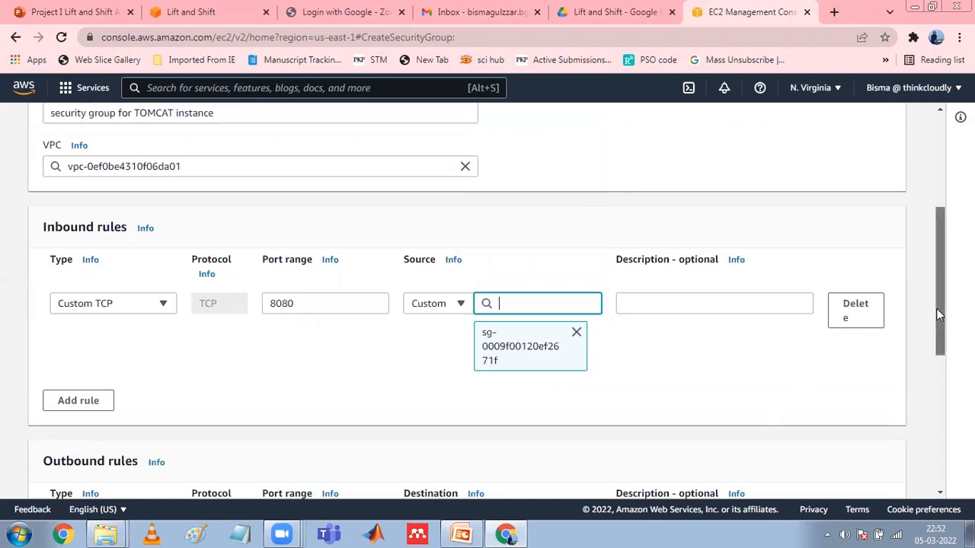
pyautogui.moveTo(936, 308); pyautogui.dragTo(916, 431)
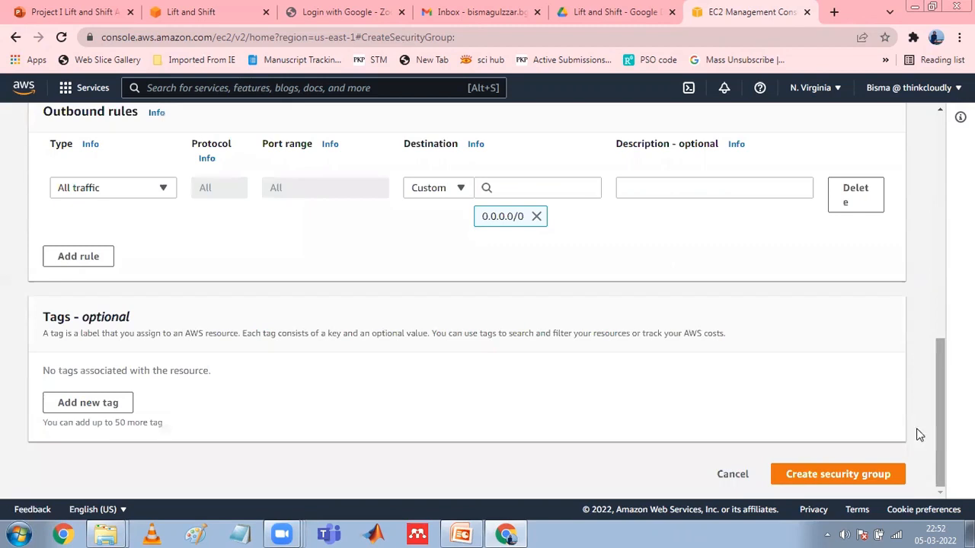
pyautogui.click(799, 474)
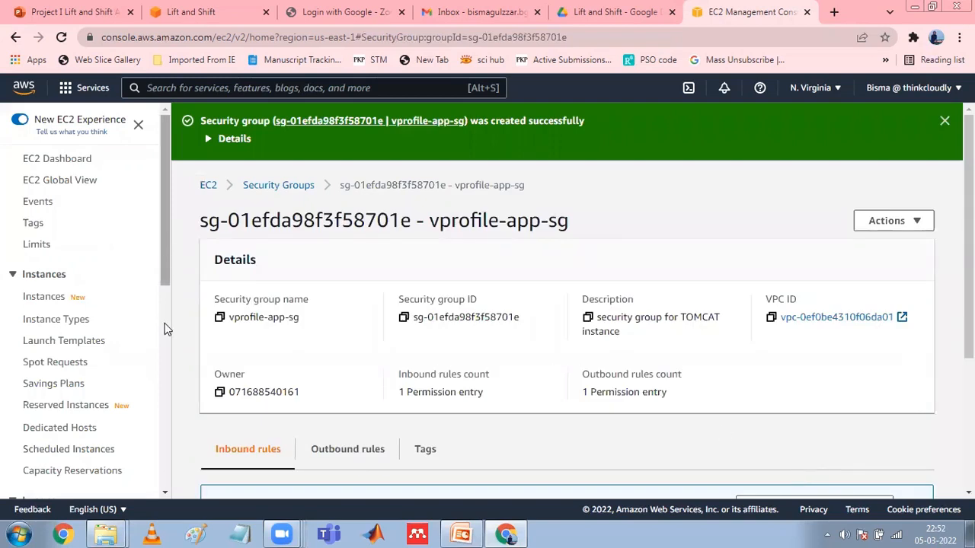
# Return to the security groups list and start another security group named vprofile_backend-sg
pyautogui.click(164, 343)
pyautogui.moveTo(166, 393); pyautogui.dragTo(165, 427)
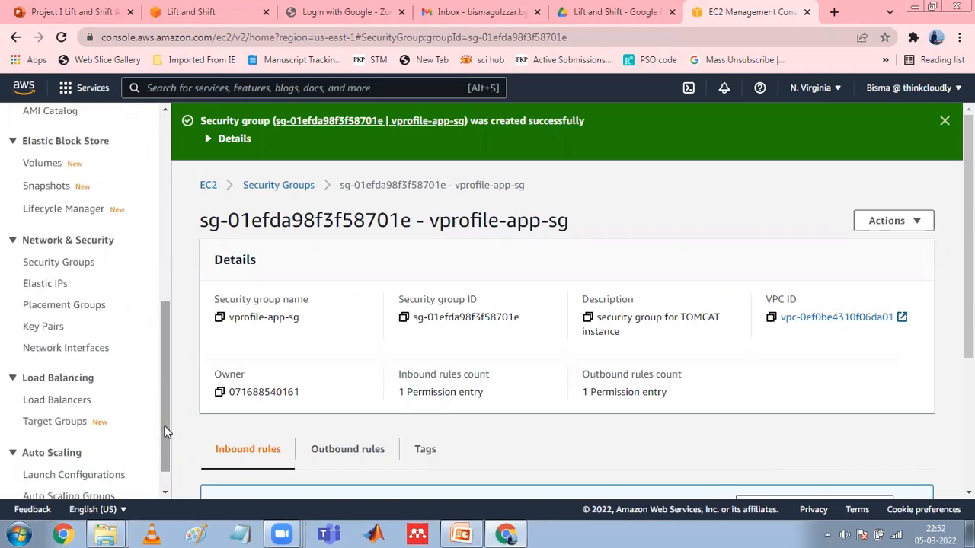
pyautogui.click(61, 266)
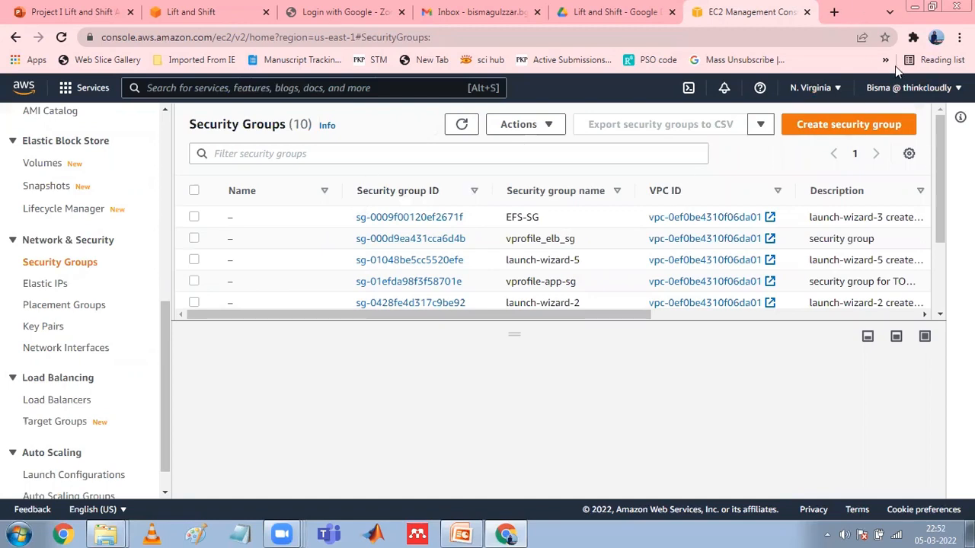
pyautogui.click(837, 124)
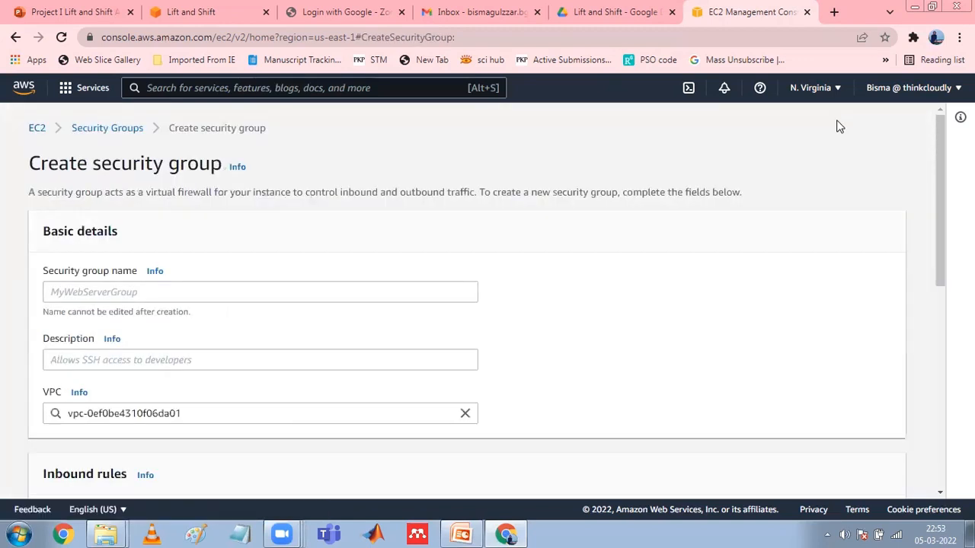
pyautogui.click(189, 291)
pyautogui.write('vprofile')
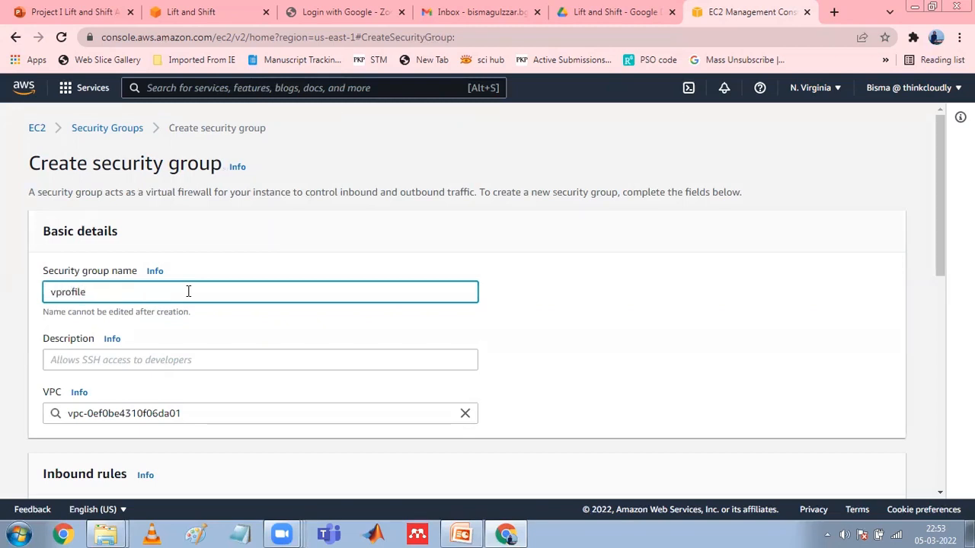
pyautogui.write('_backend-sg')
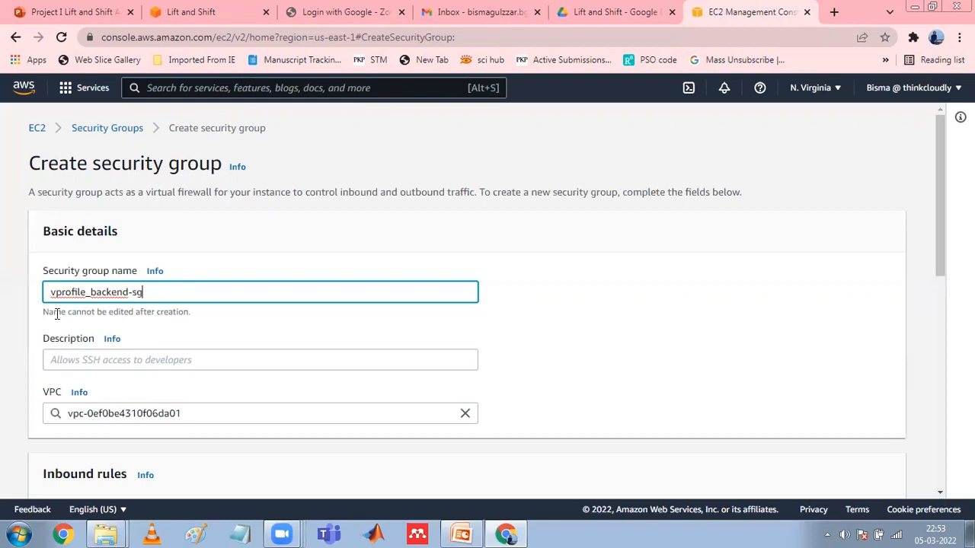
# Describe the security group as "security groups for backend services"
pyautogui.click(79, 355)
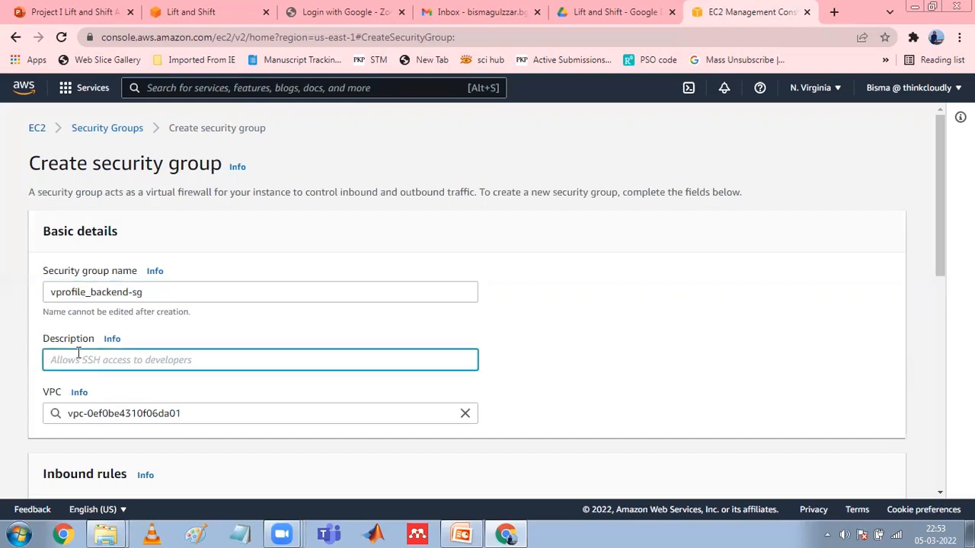
pyautogui.write('secur')
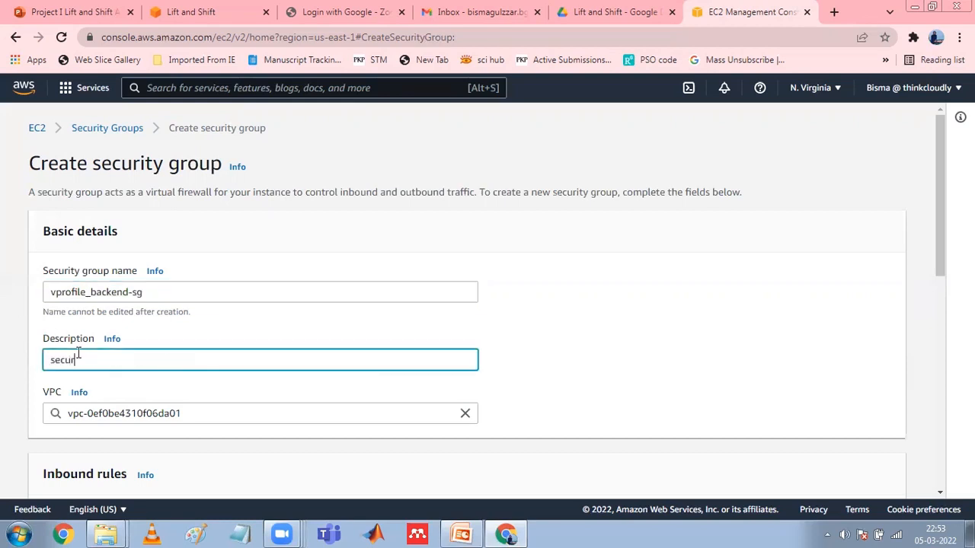
pyautogui.write('ity groups for backend serv')
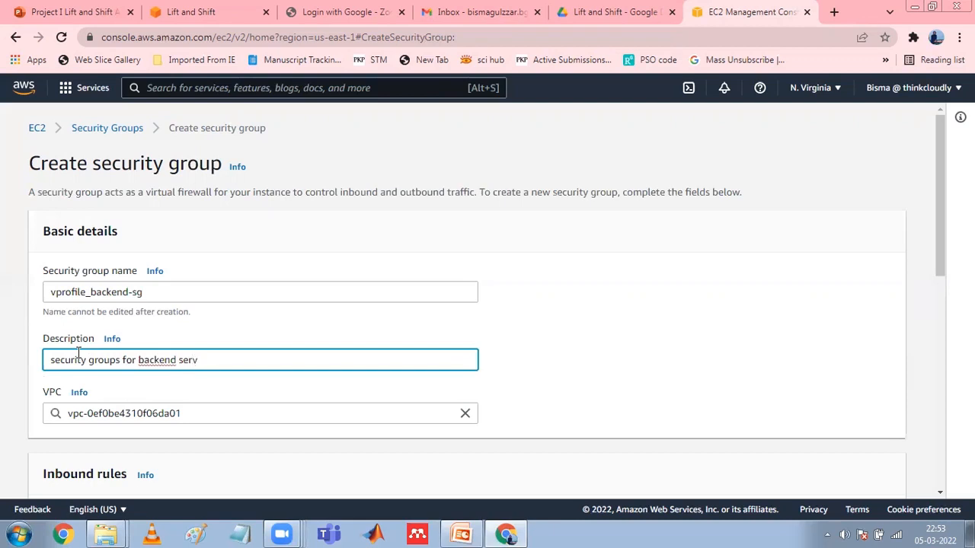
pyautogui.write('ices')
# Add an inbound rule of type MYSQL/Aurora to the backend security group
pyautogui.moveTo(941, 262); pyautogui.dragTo(942, 345)
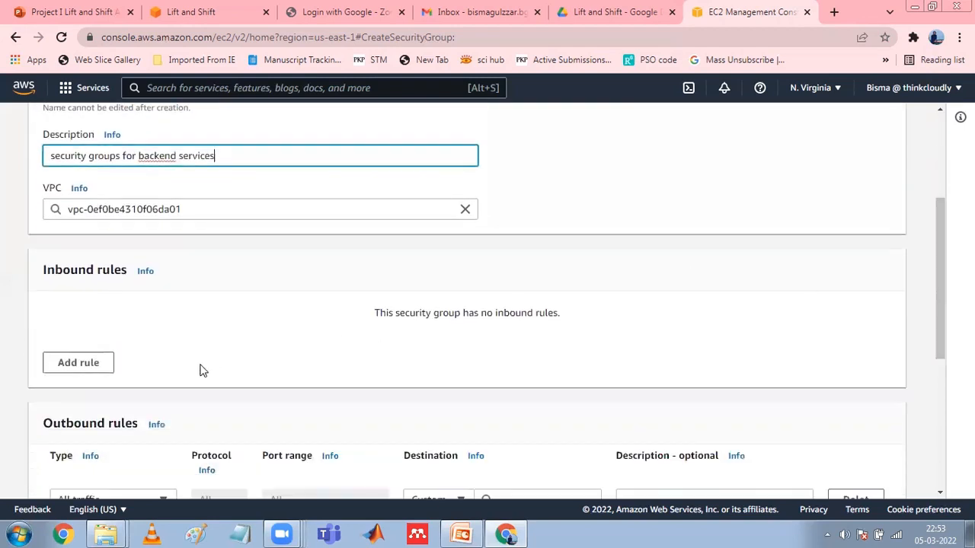
pyautogui.click(88, 370)
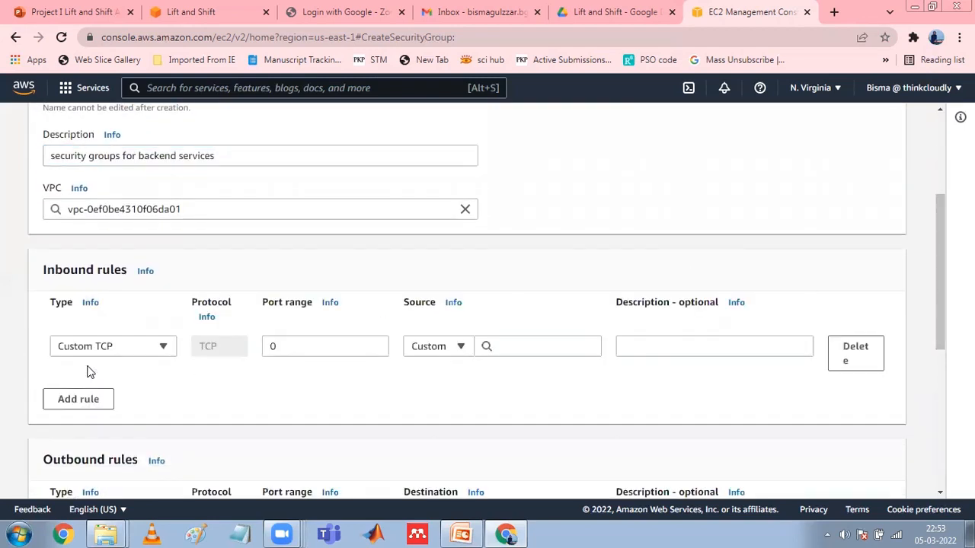
pyautogui.click(155, 350)
pyautogui.moveTo(168, 211); pyautogui.dragTo(171, 312)
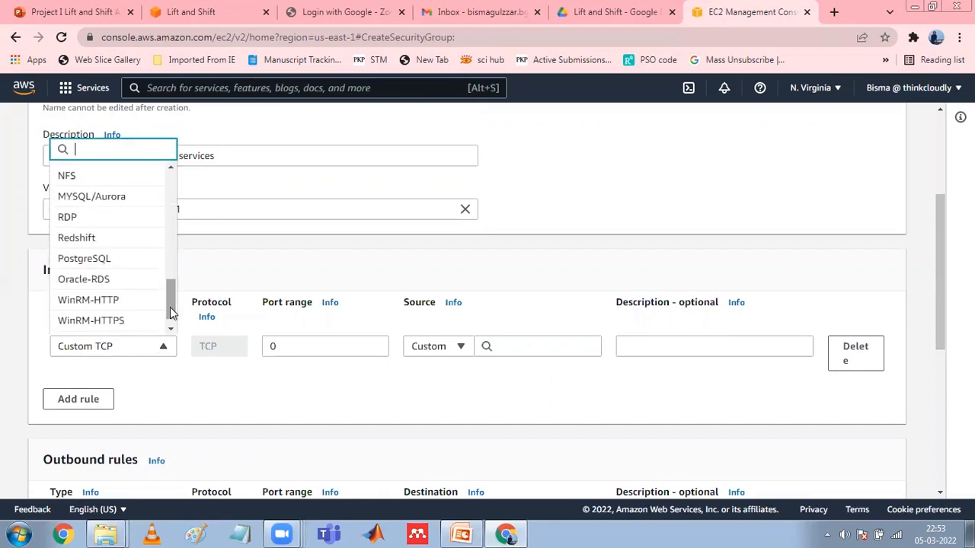
pyautogui.click(122, 197)
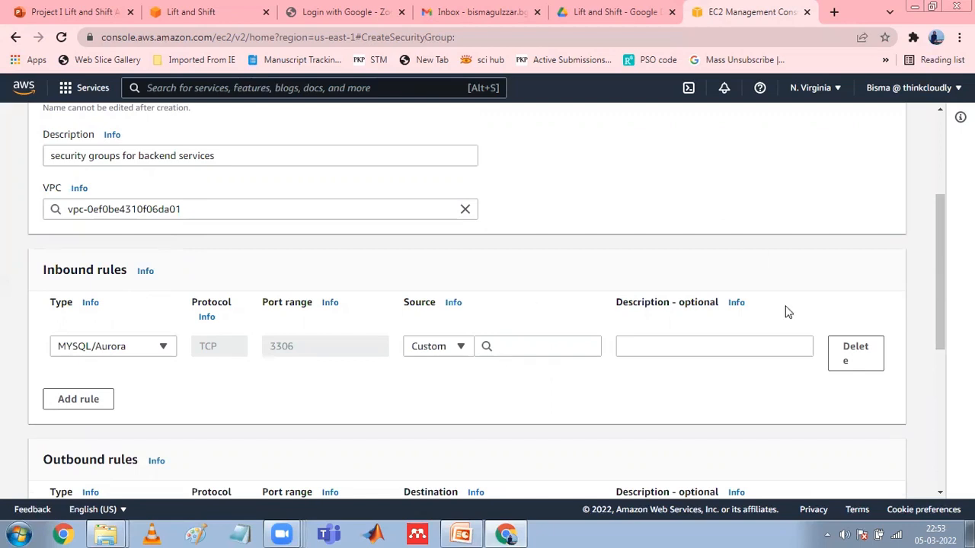
# Set the source of the MYSQL/Aurora inbound rule to the EFS-SG security group
pyautogui.moveTo(943, 274); pyautogui.dragTo(952, 431)
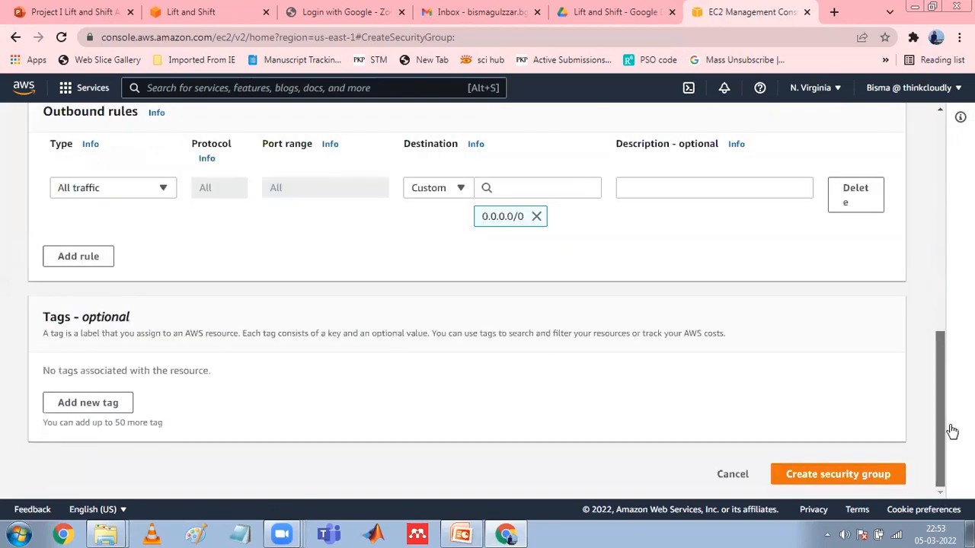
pyautogui.click(830, 478)
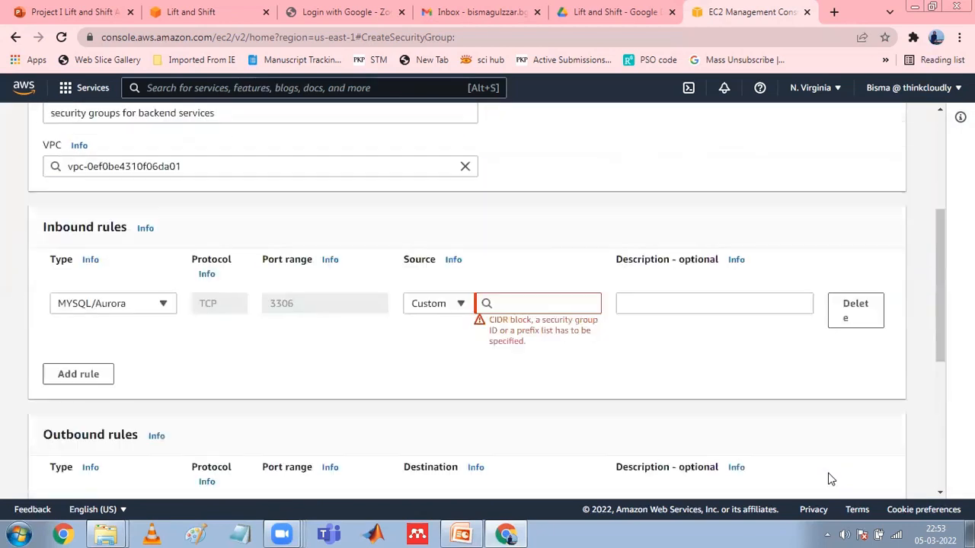
pyautogui.click(520, 304)
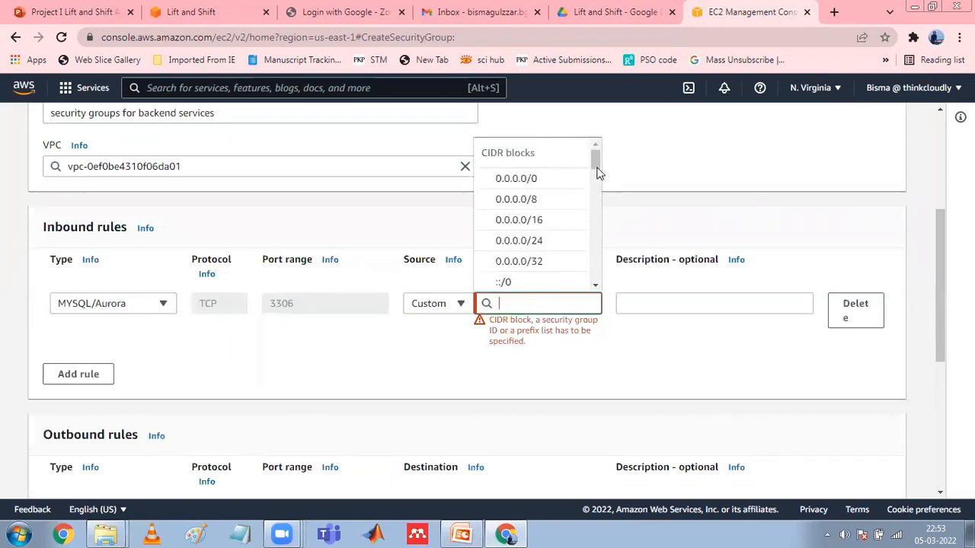
pyautogui.moveTo(596, 160); pyautogui.dragTo(599, 192)
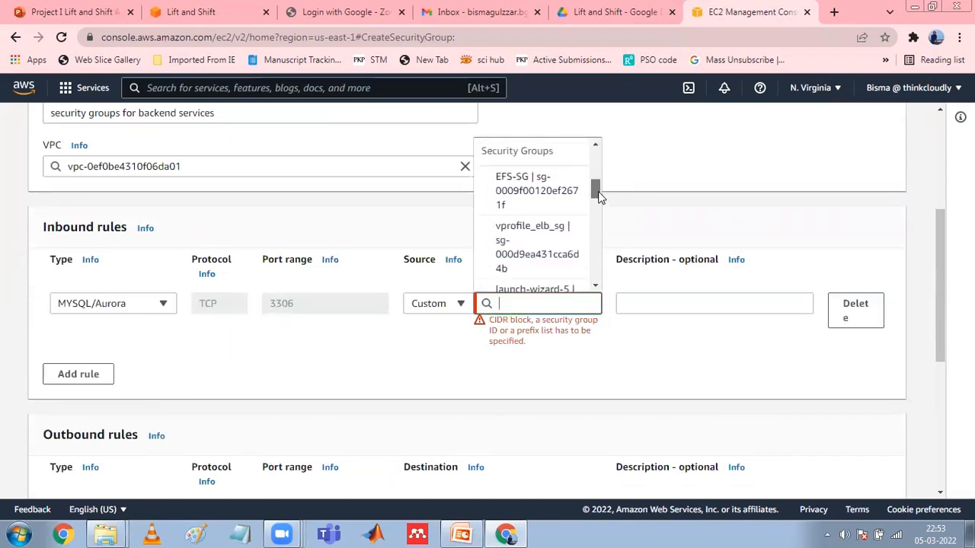
pyautogui.click(546, 197)
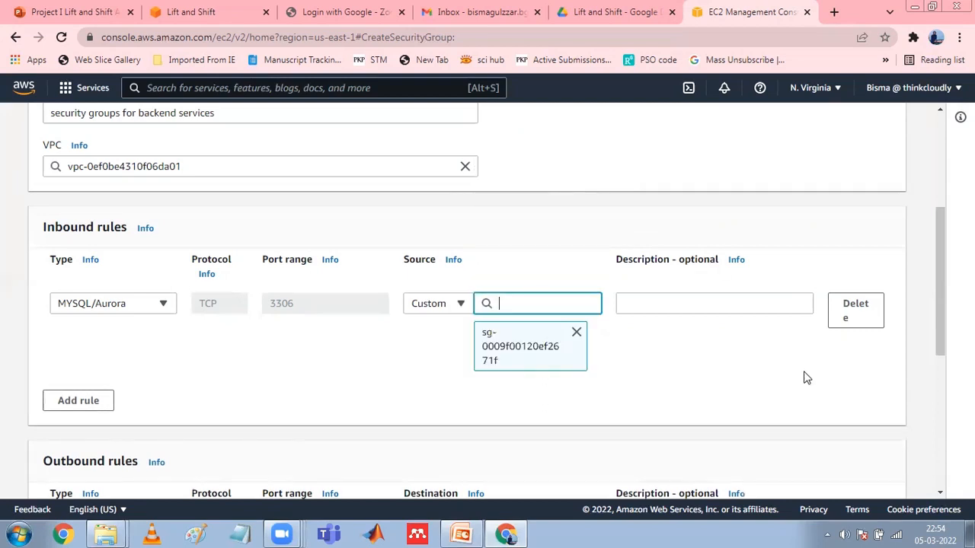
# Create the vprofile_backend-sg security group and review its inbound rules
pyautogui.moveTo(940, 306); pyautogui.dragTo(945, 468)
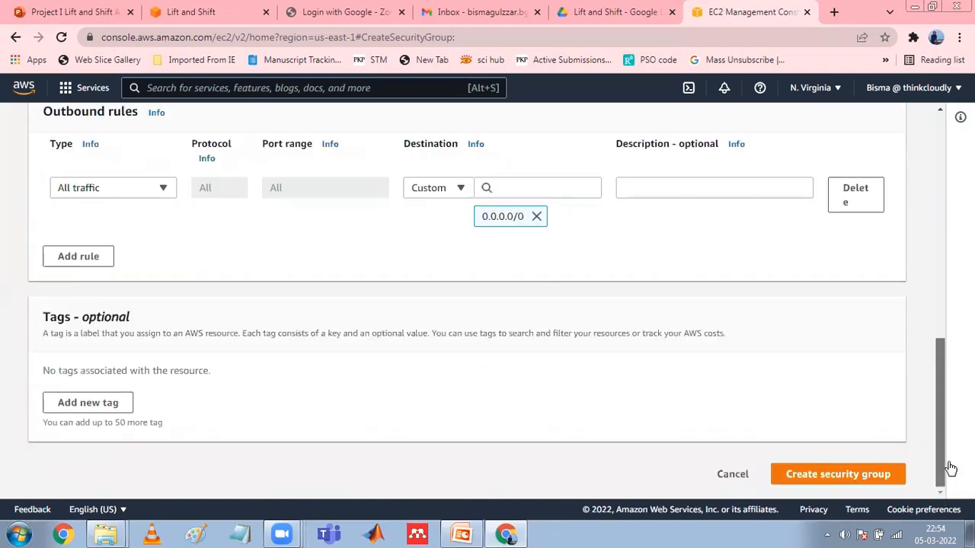
pyautogui.click(838, 475)
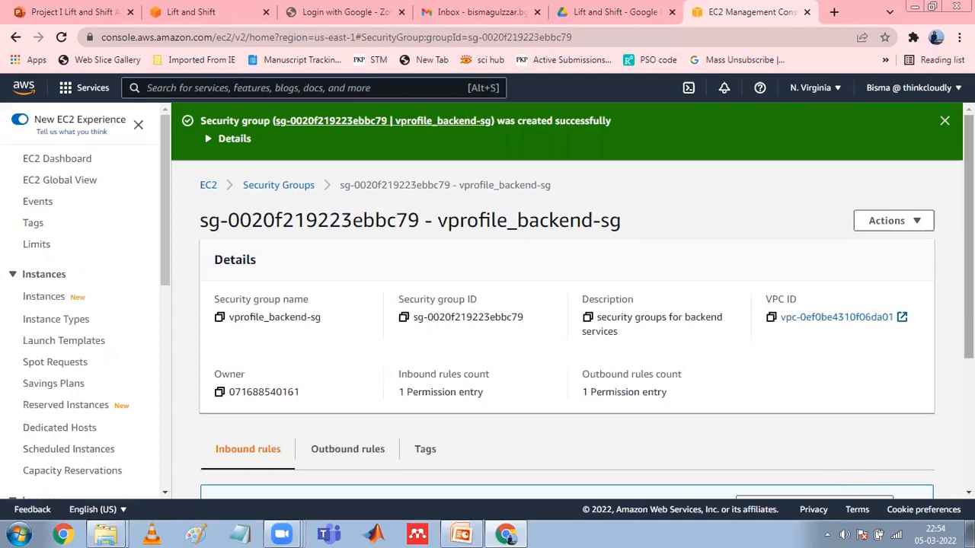
pyautogui.scroll(-3, 837, 476)
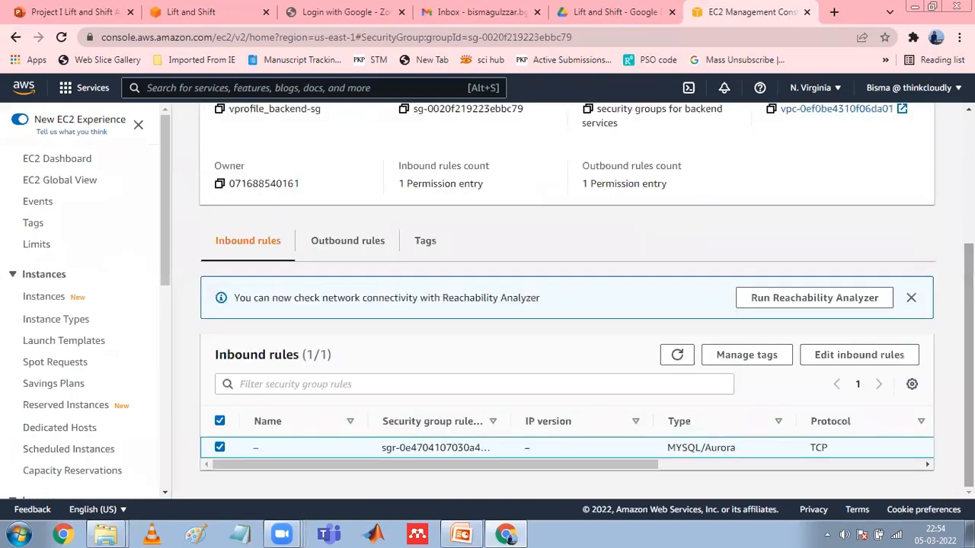